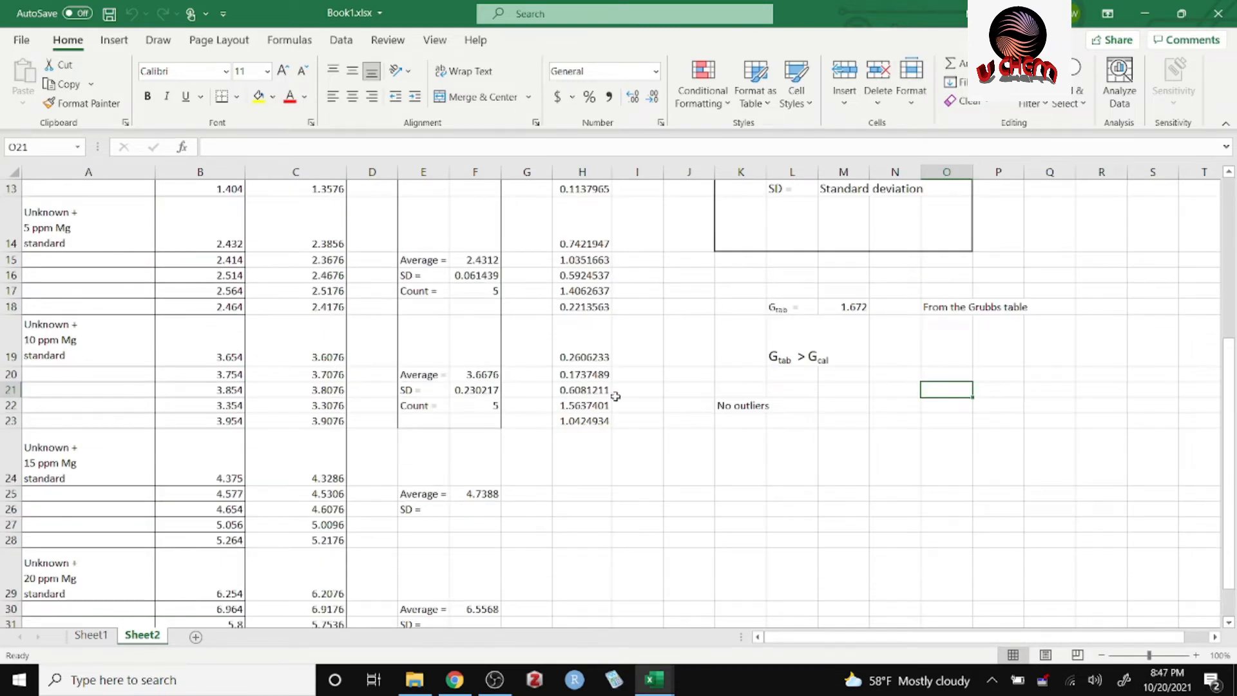
- Examine the sample signals, blank-subtracted values and Grubbs test results on Sheet2
scroll(545, 363, "up", 2)
scroll(539, 367, "up", 2)
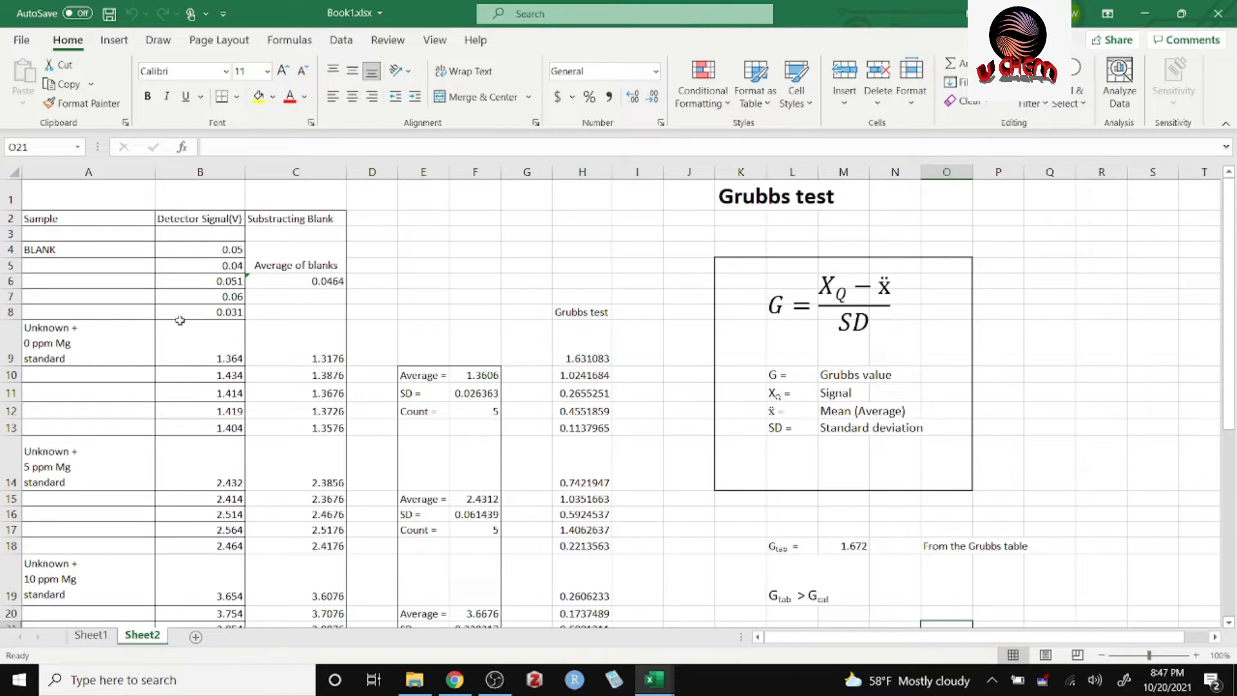
left_click_drag(123, 223, 280, 226)
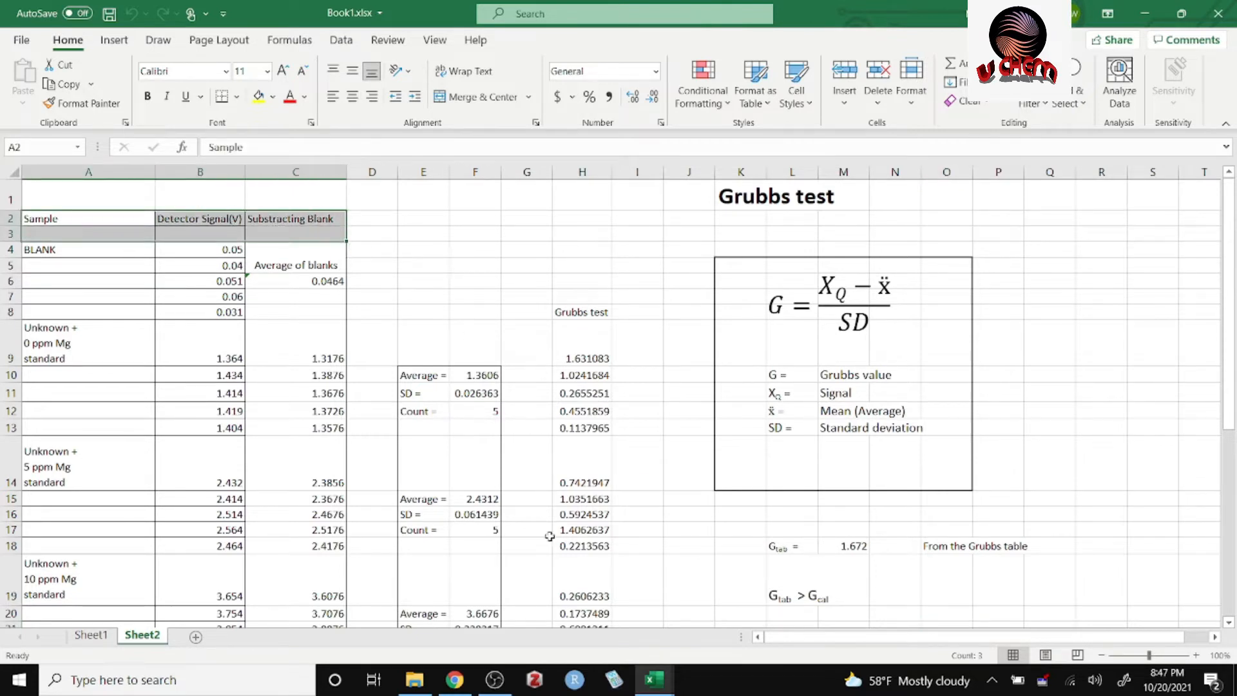
left_click(421, 296)
scroll(693, 467, "down", 9)
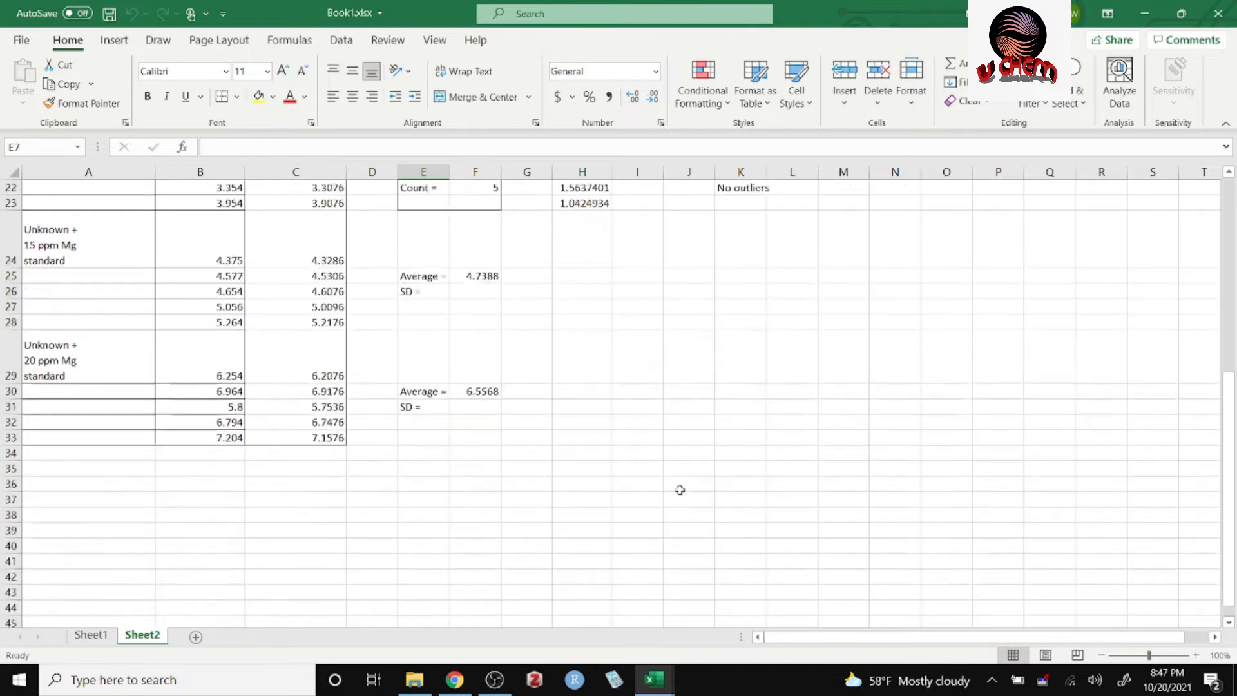
- Switch to quiz 2.xlsx and copy the concentration of added analyte and signal table, A38:B63
mouse_move(656, 680)
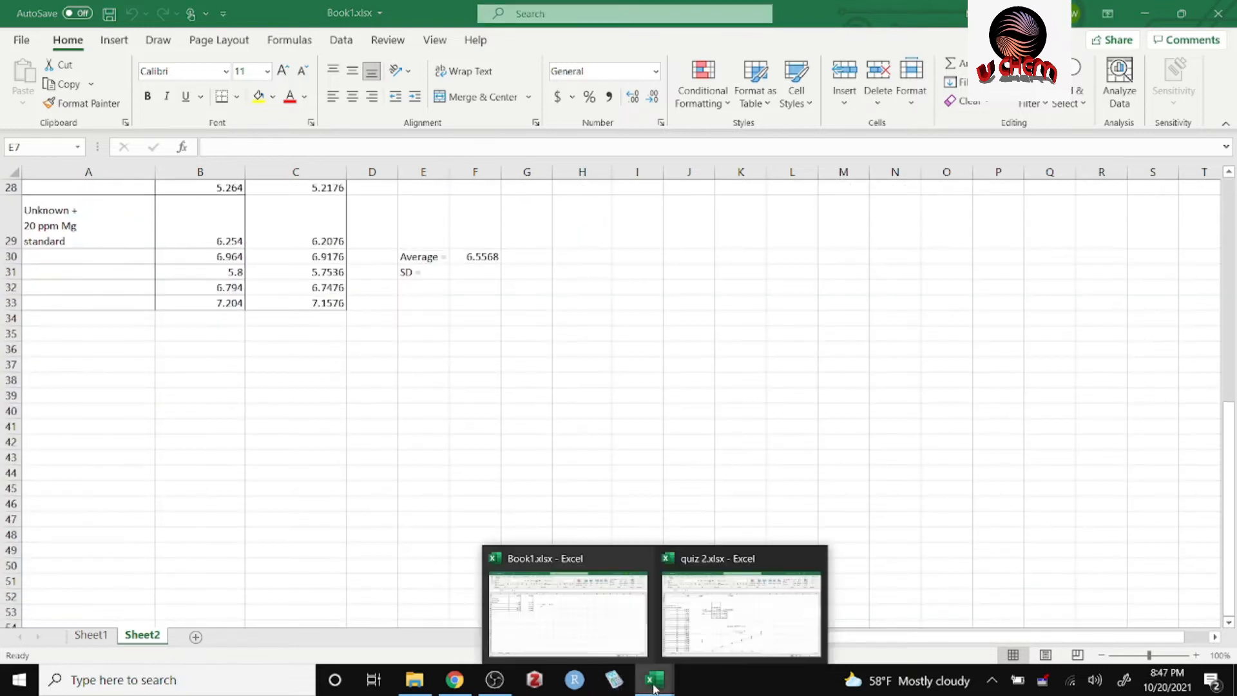
left_click(685, 634)
scroll(116, 326, "down", 2)
scroll(131, 317, "up", 2)
left_click_drag(85, 258, 185, 560)
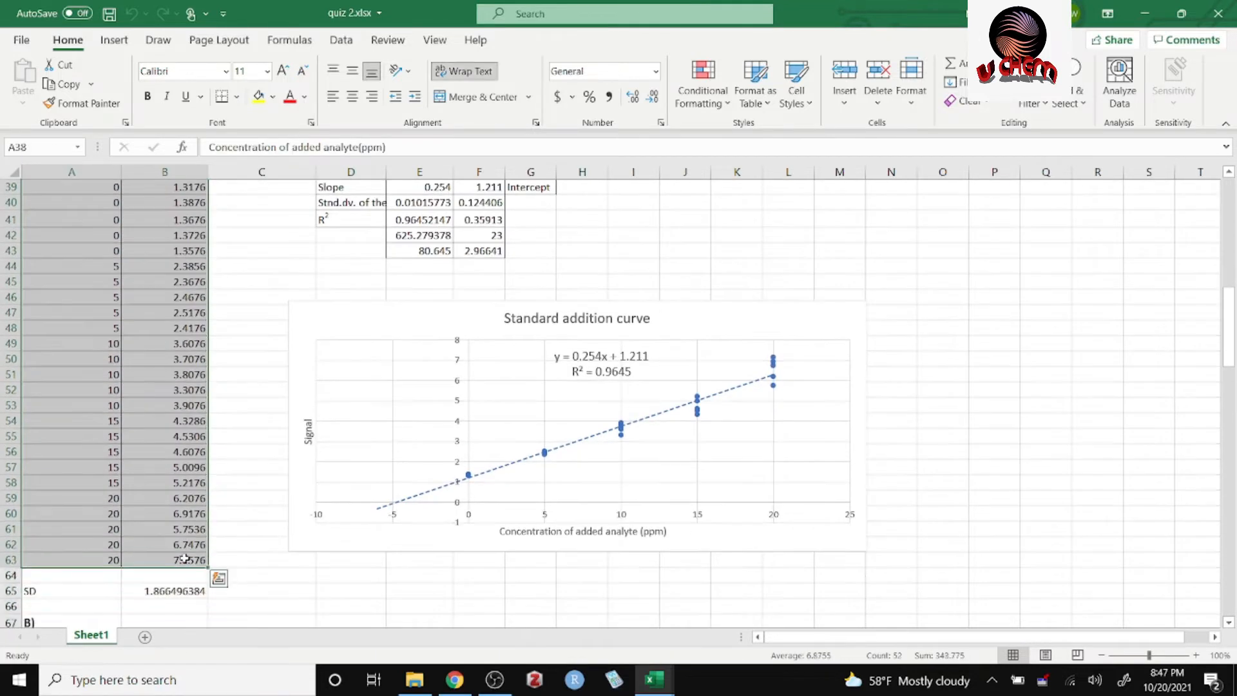
key("ctrl+c")
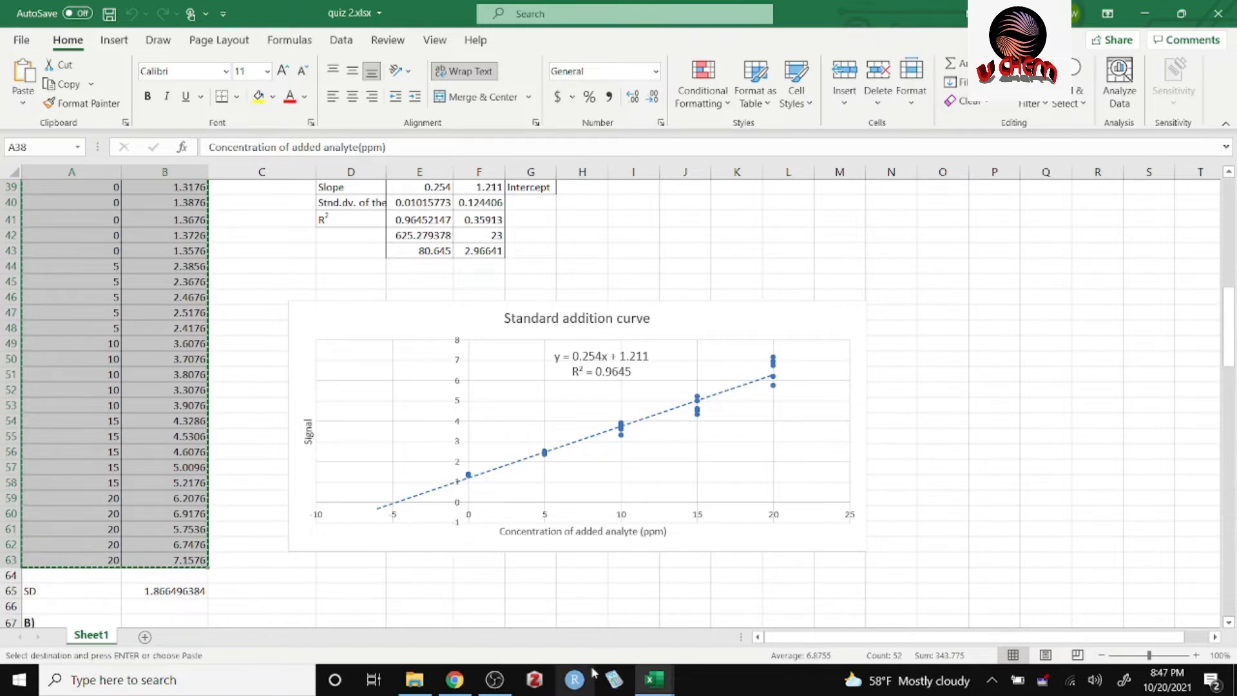
- Return to Book1.xlsx and paste the copied table below the sample data on Sheet2, starting at A37
mouse_move(654, 680)
left_click(609, 652)
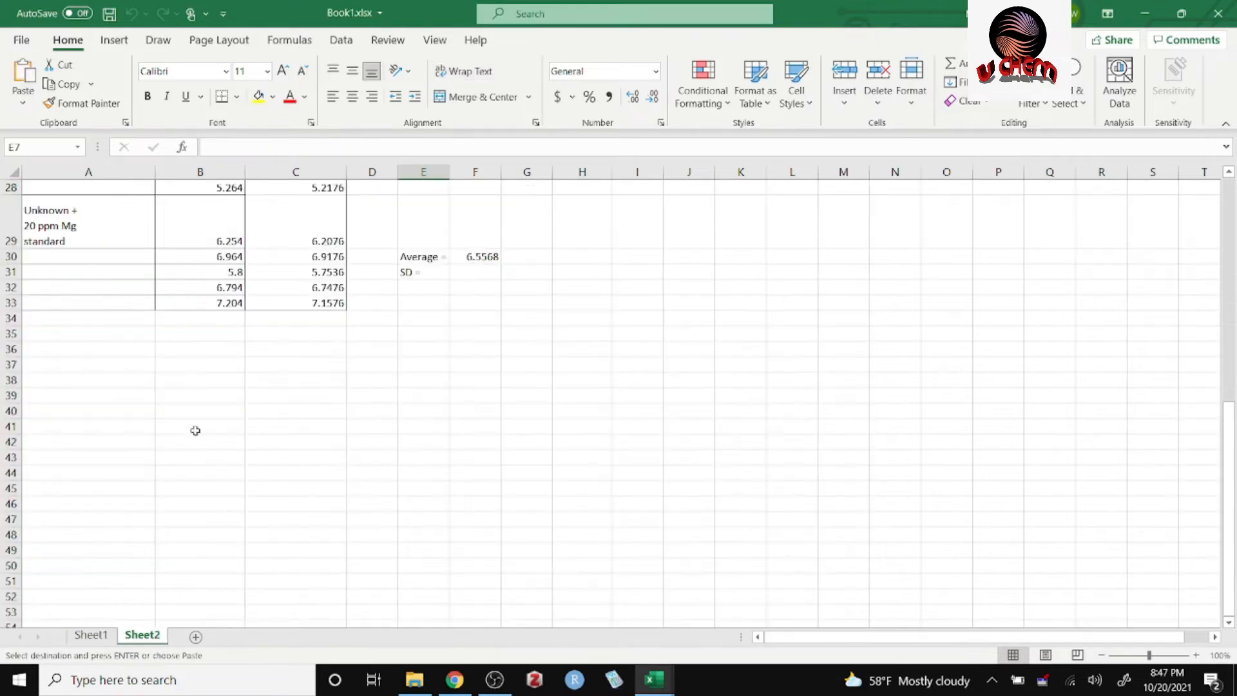
left_click(65, 368)
key("ctrl+v")
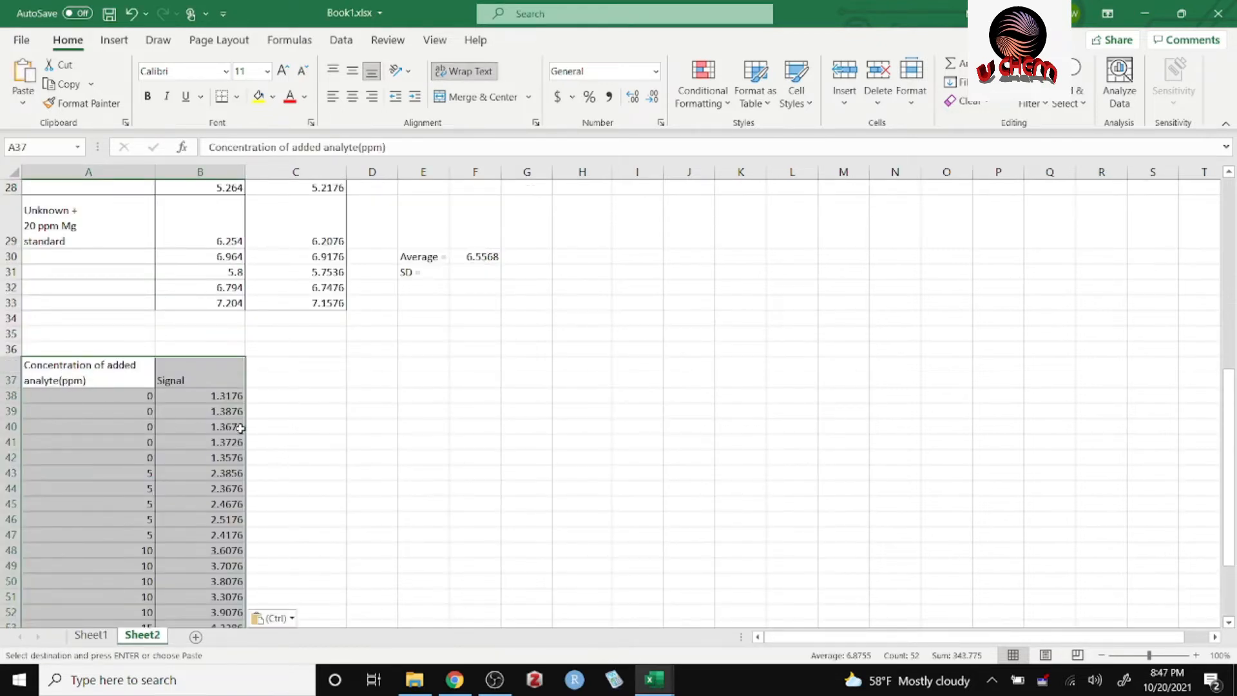
left_click(343, 443)
- Compare the pasted concentrations and signals with the blank-subtracted values in the sample table
scroll(344, 443, "up", 9)
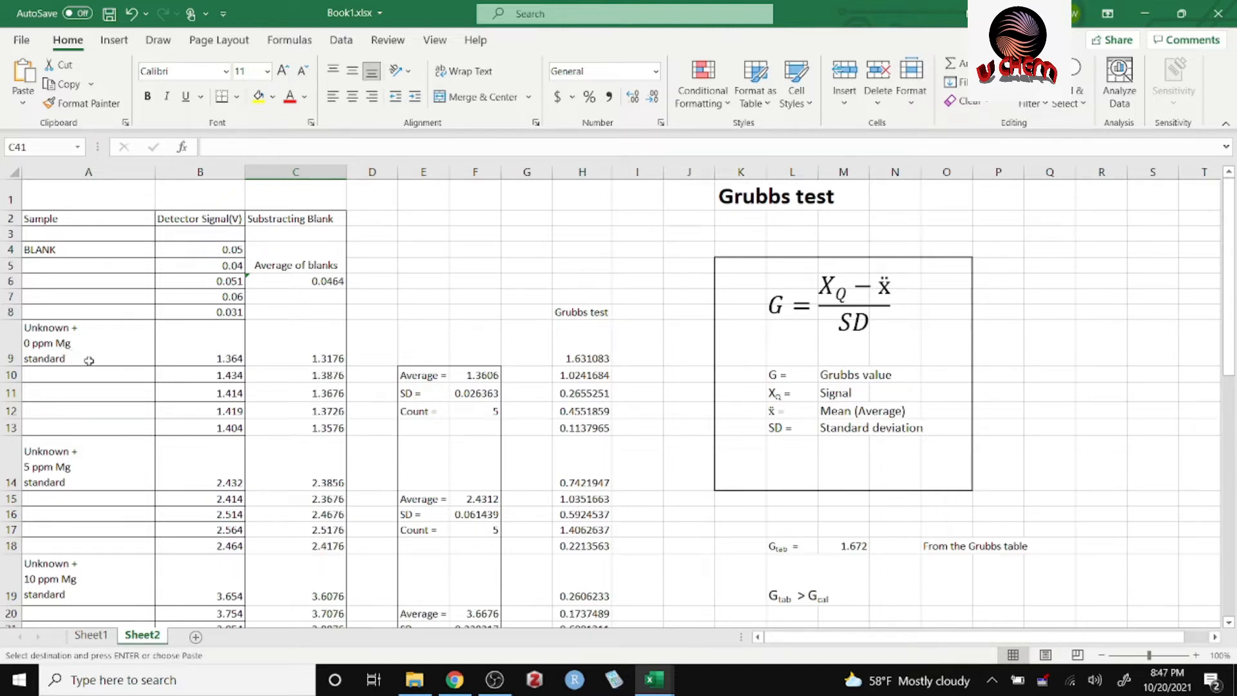
scroll(103, 405, "down", 9)
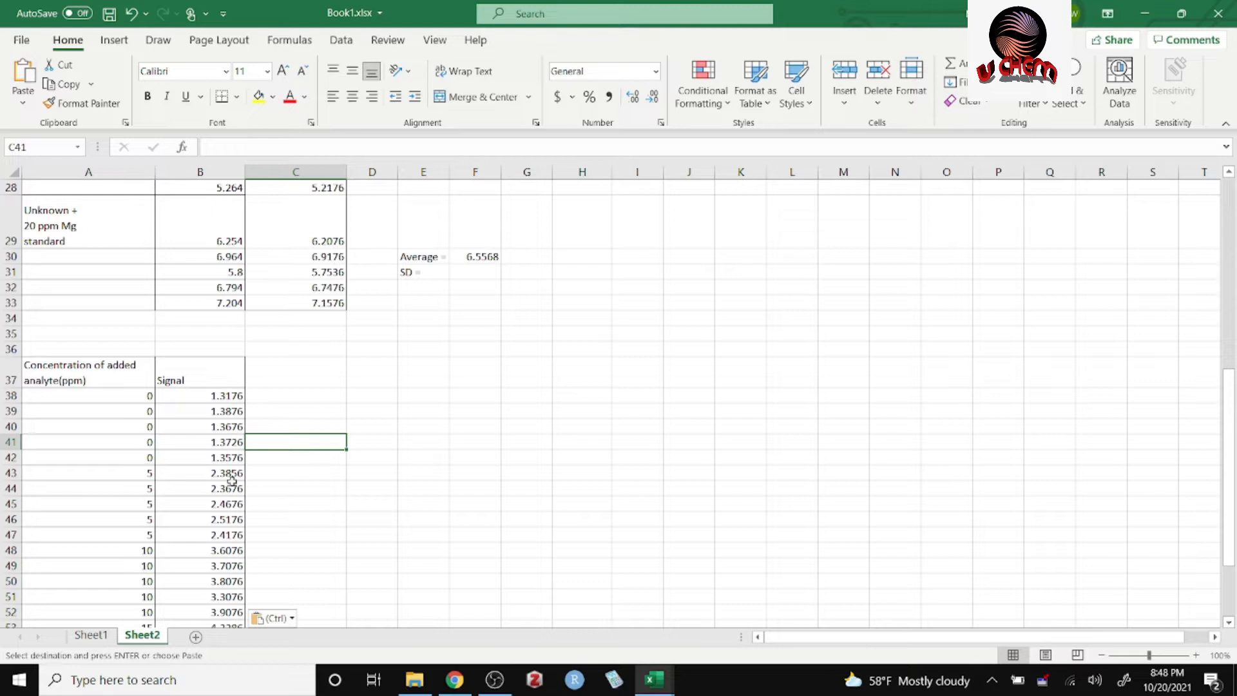
scroll(231, 416, "up", 3)
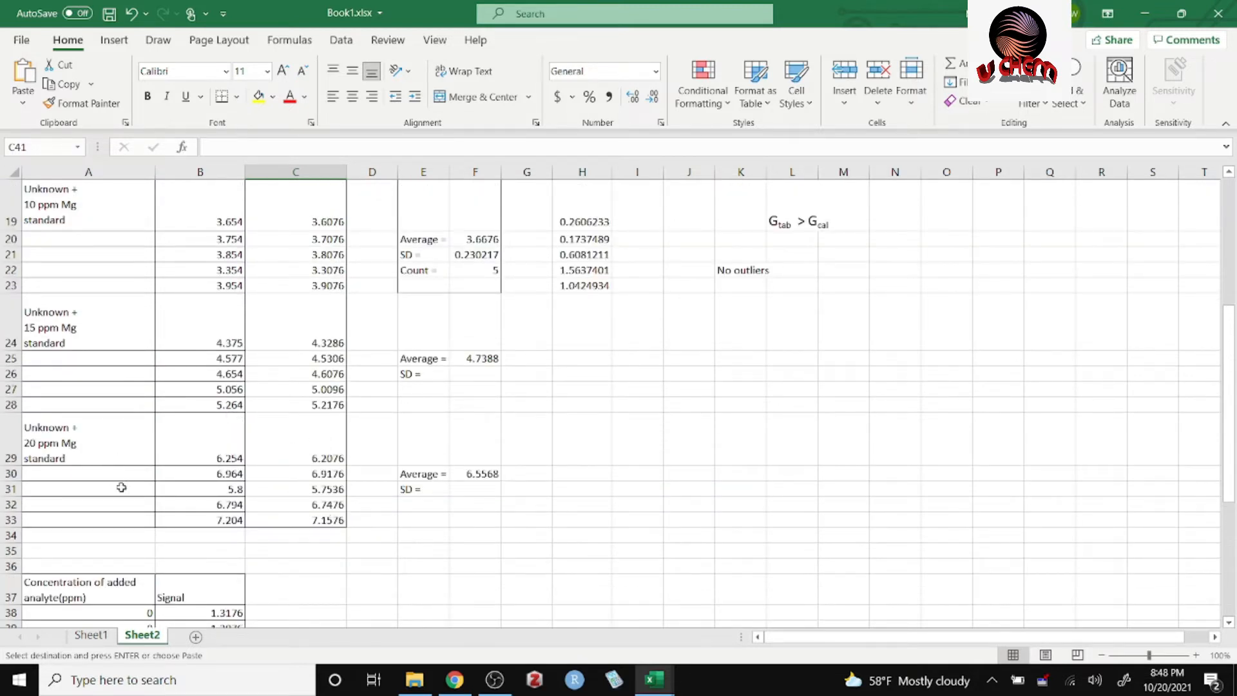
scroll(116, 522, "down", 5)
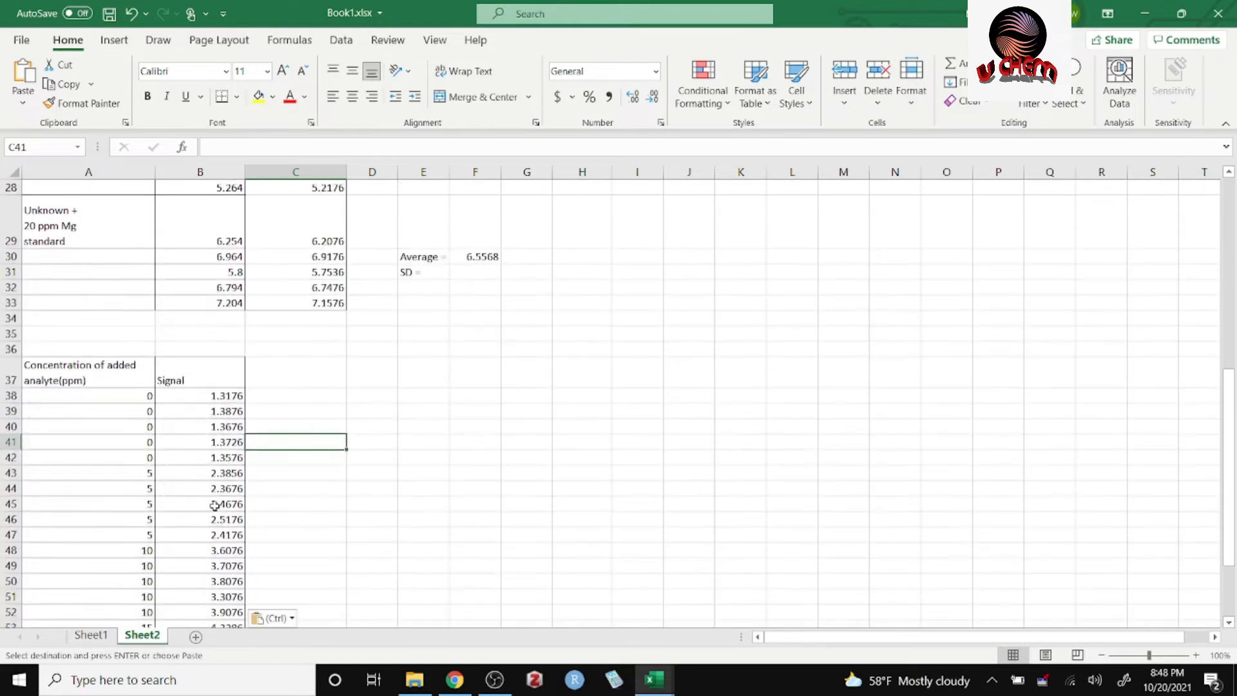
- Select the pasted concentration and signal values in A38:B62, leaving out the headers
left_click(265, 411)
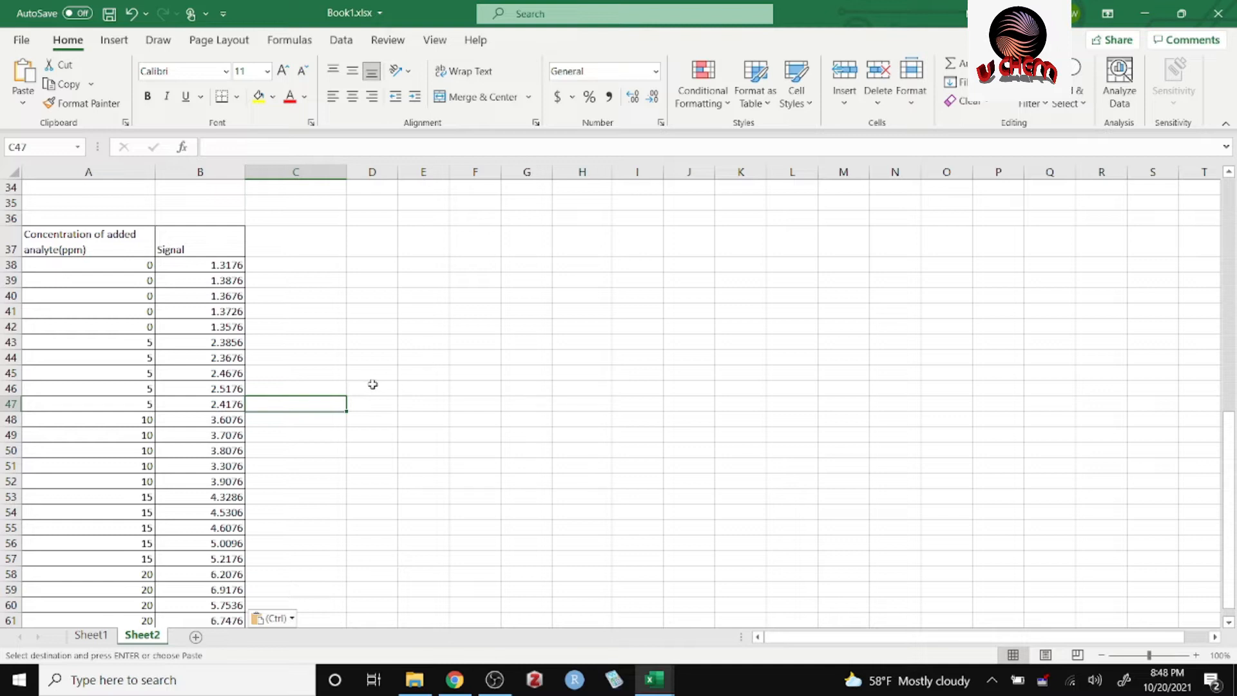
scroll(371, 335, "down", 2)
scroll(371, 331, "up", 2)
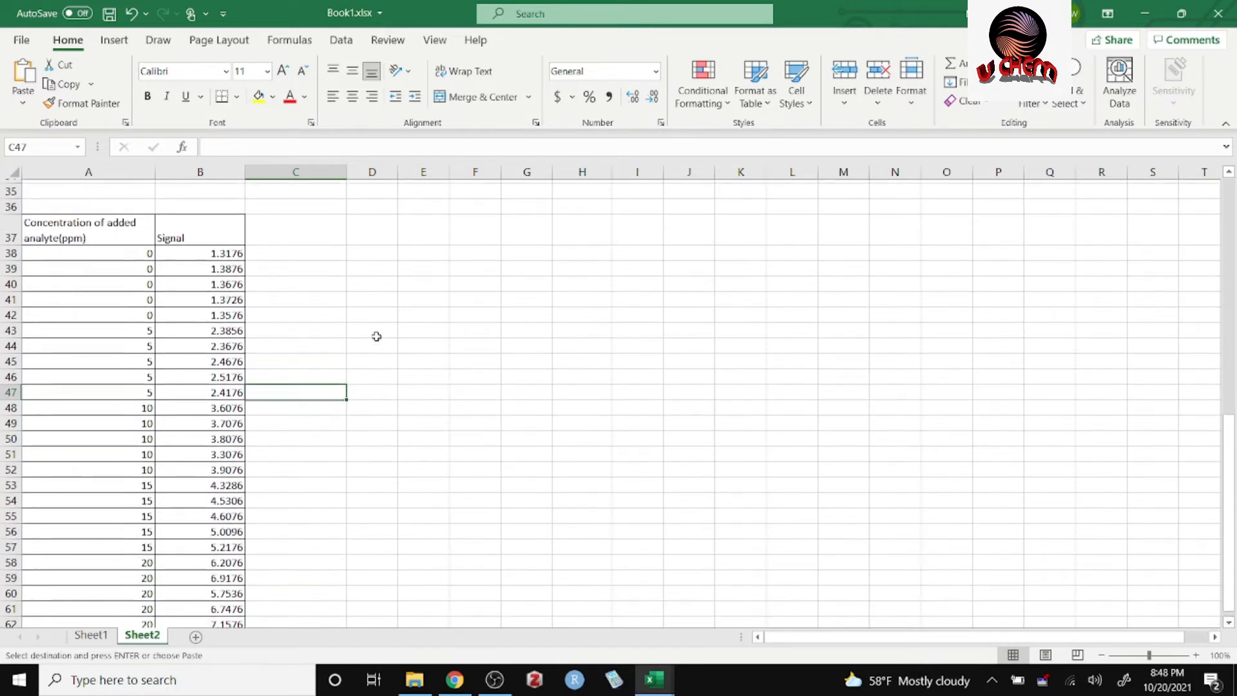
scroll(369, 330, "down", 1)
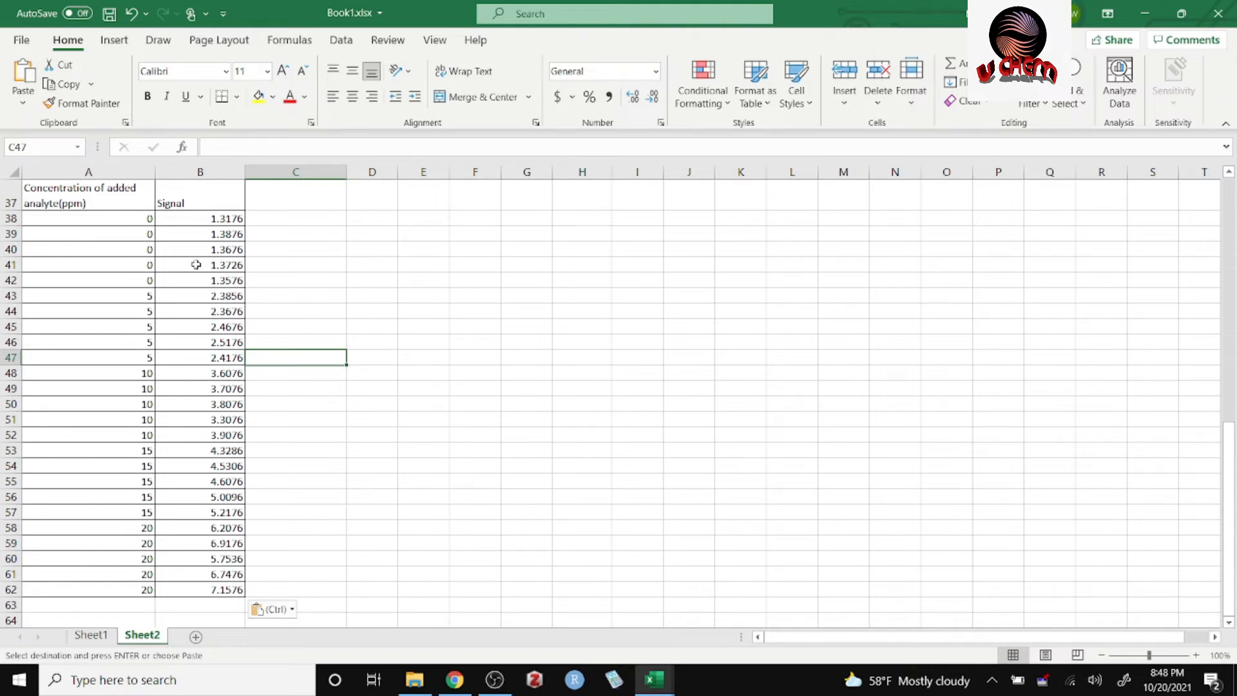
left_click_drag(147, 219, 225, 589)
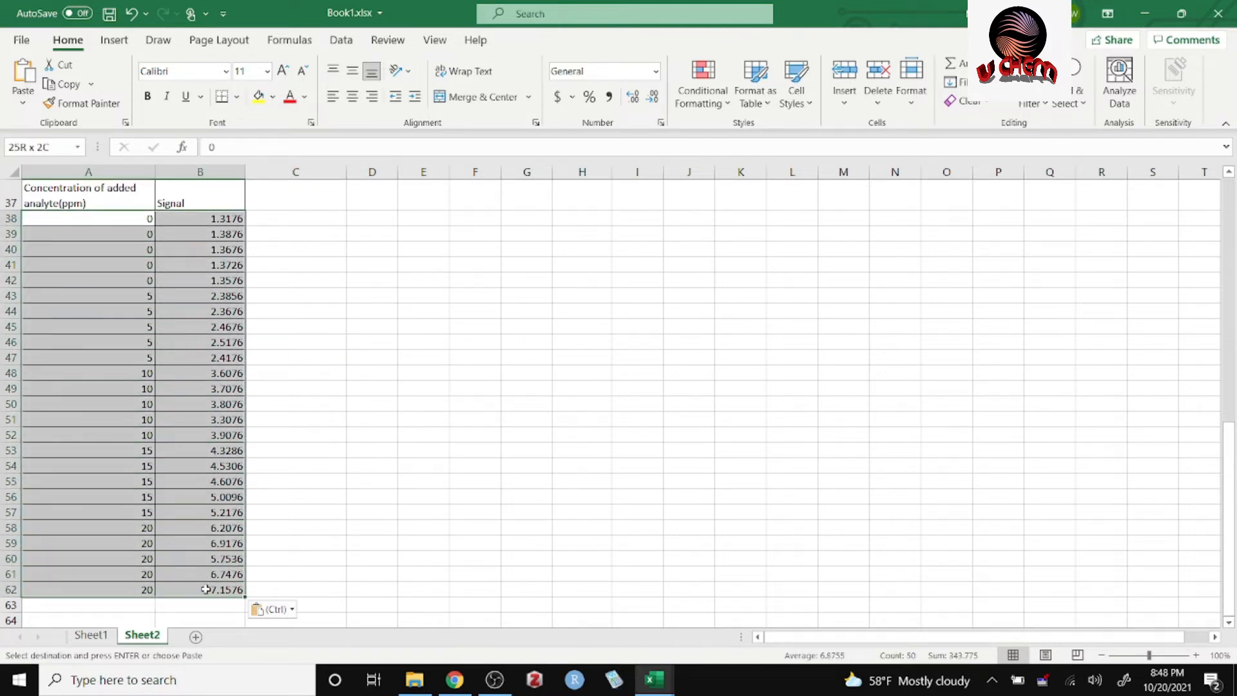
right_click(228, 442)
left_click(253, 362)
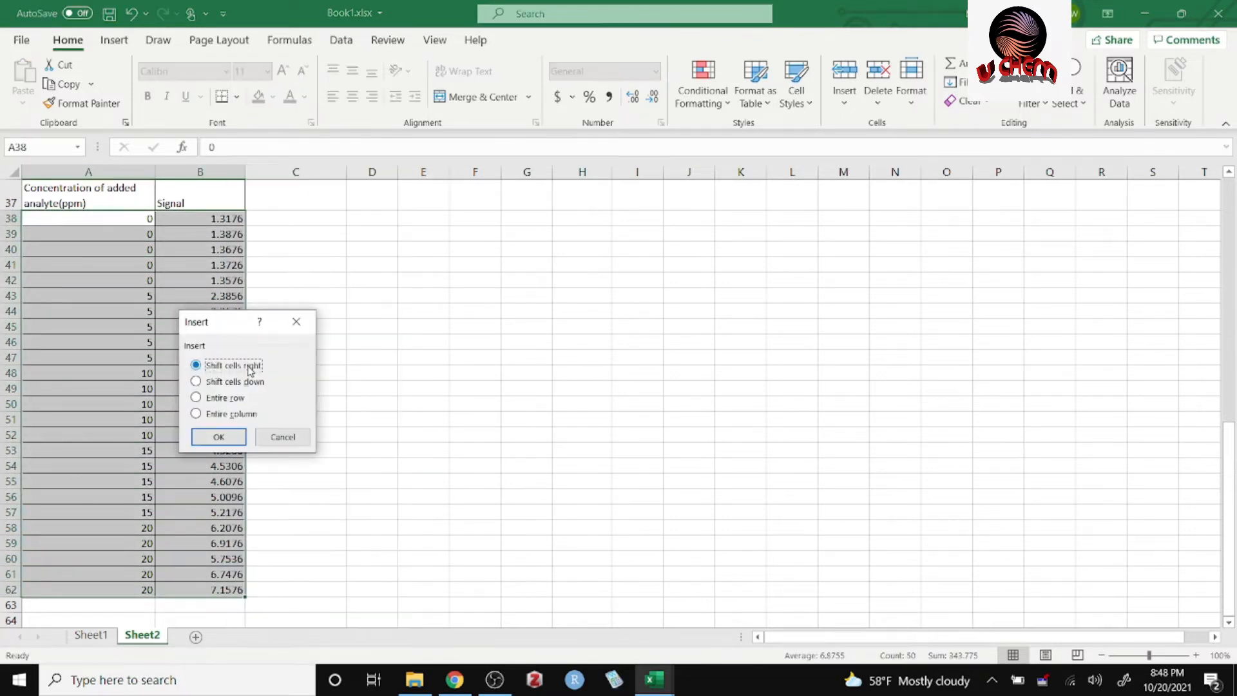
left_click(283, 437)
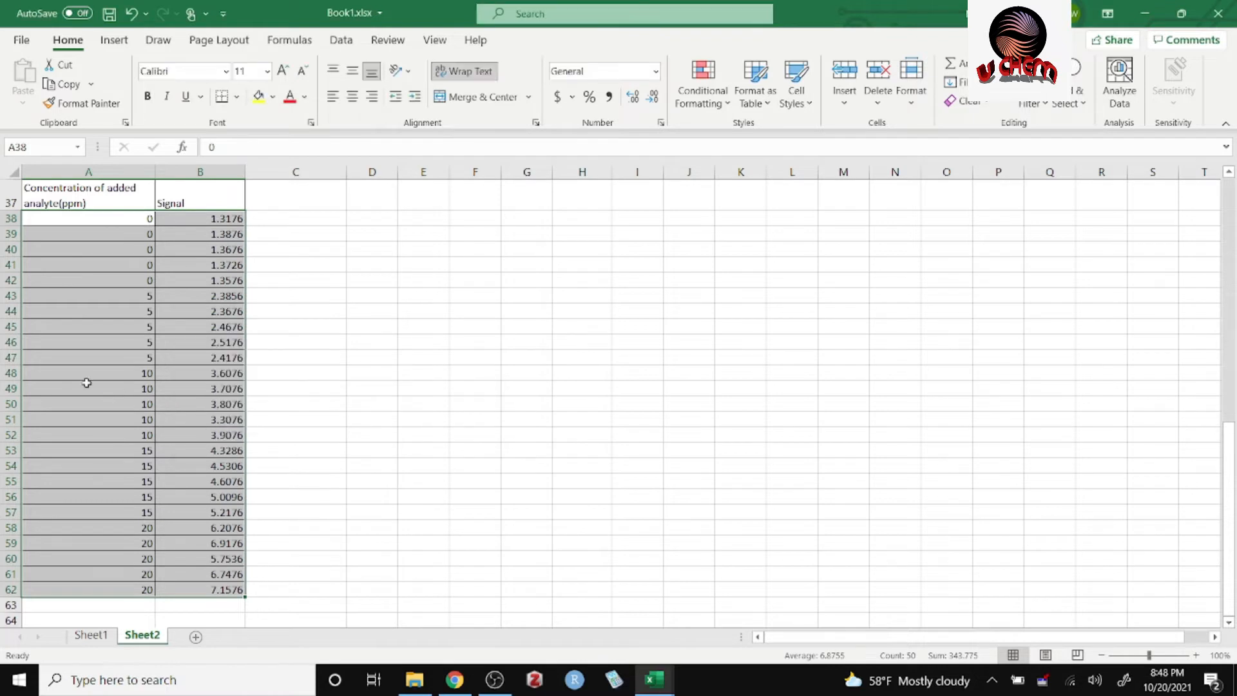
right_click(110, 389)
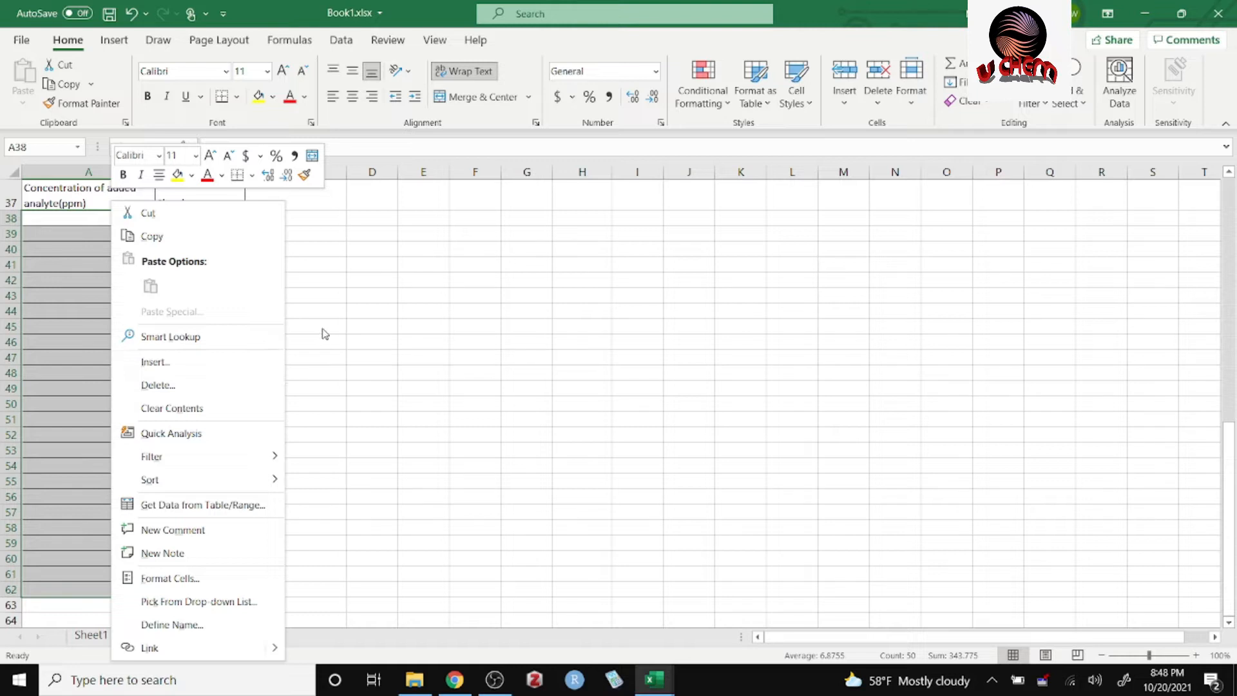
key("Escape")
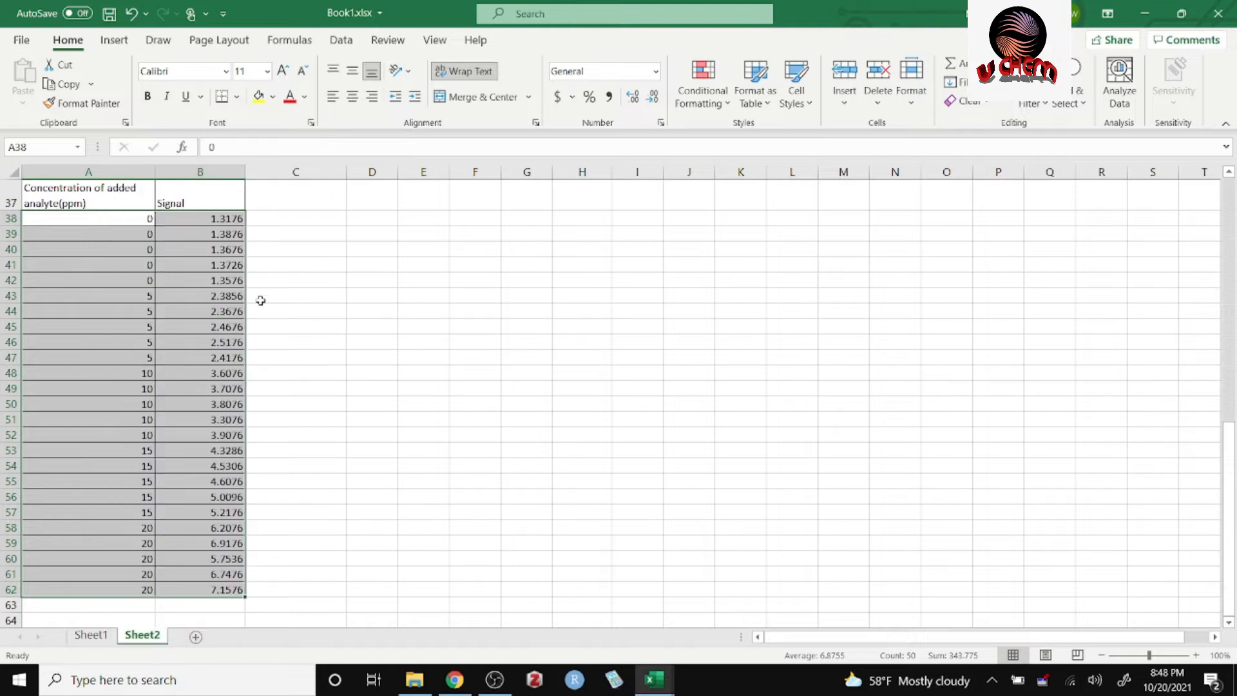
- Insert a marker-only scatter chart from the selected concentration and signal values
left_click(114, 40)
left_click(608, 102)
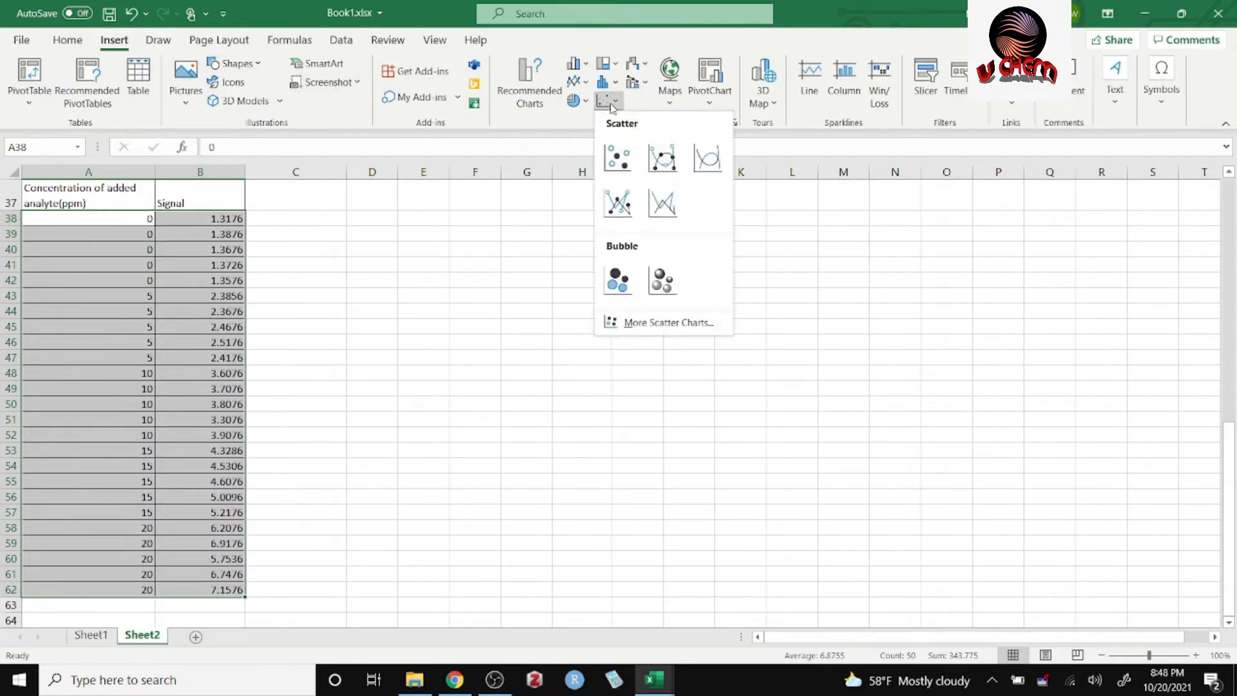
left_click(618, 158)
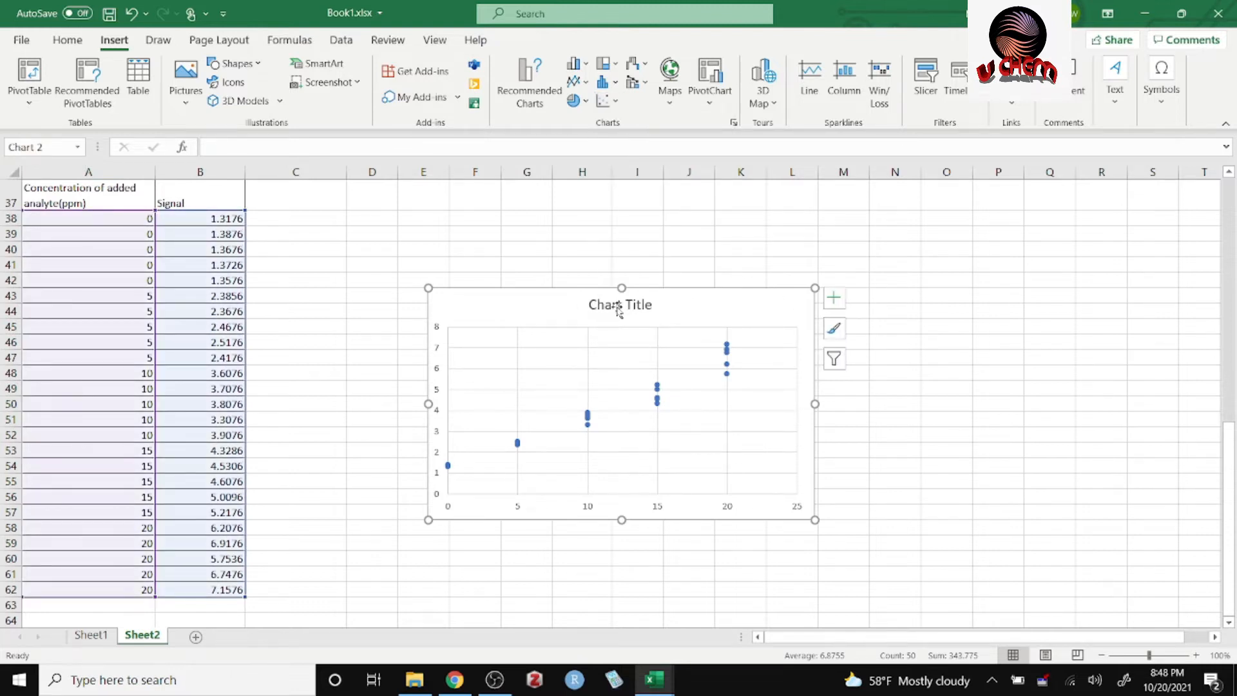
- Replace the chart title with "Standard addition curve"
left_click(638, 304)
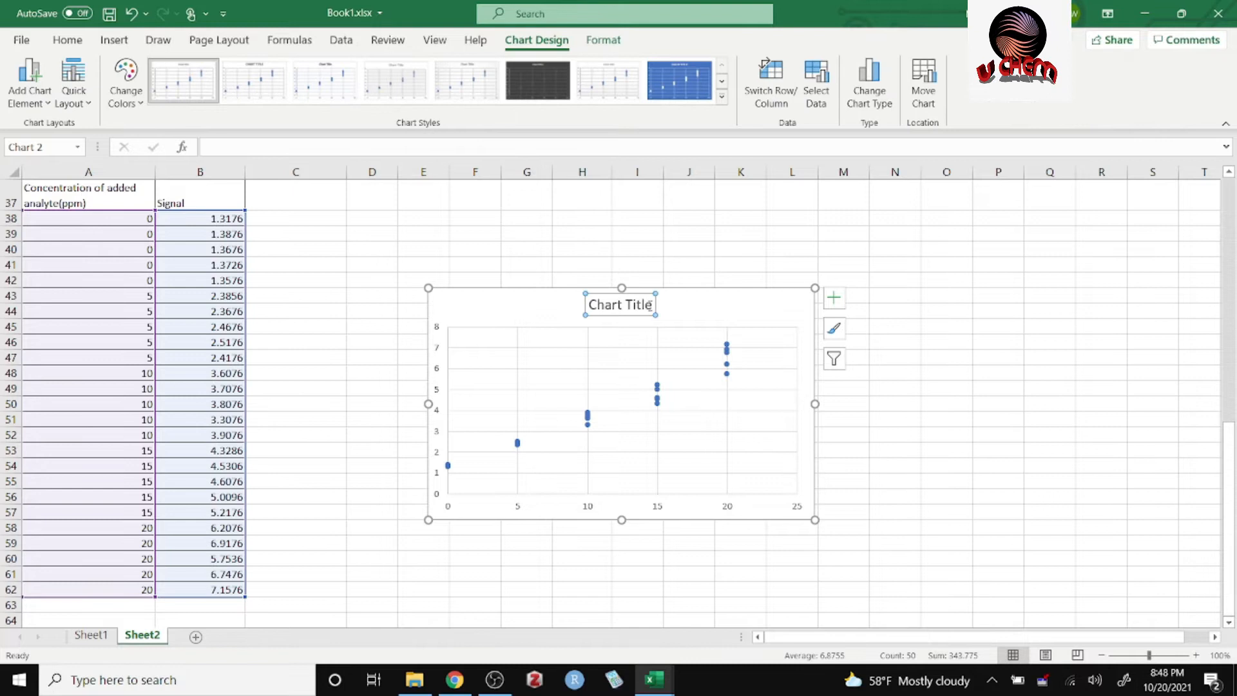
left_click_drag(648, 305, 578, 309)
key("Delete")
type("Standard")
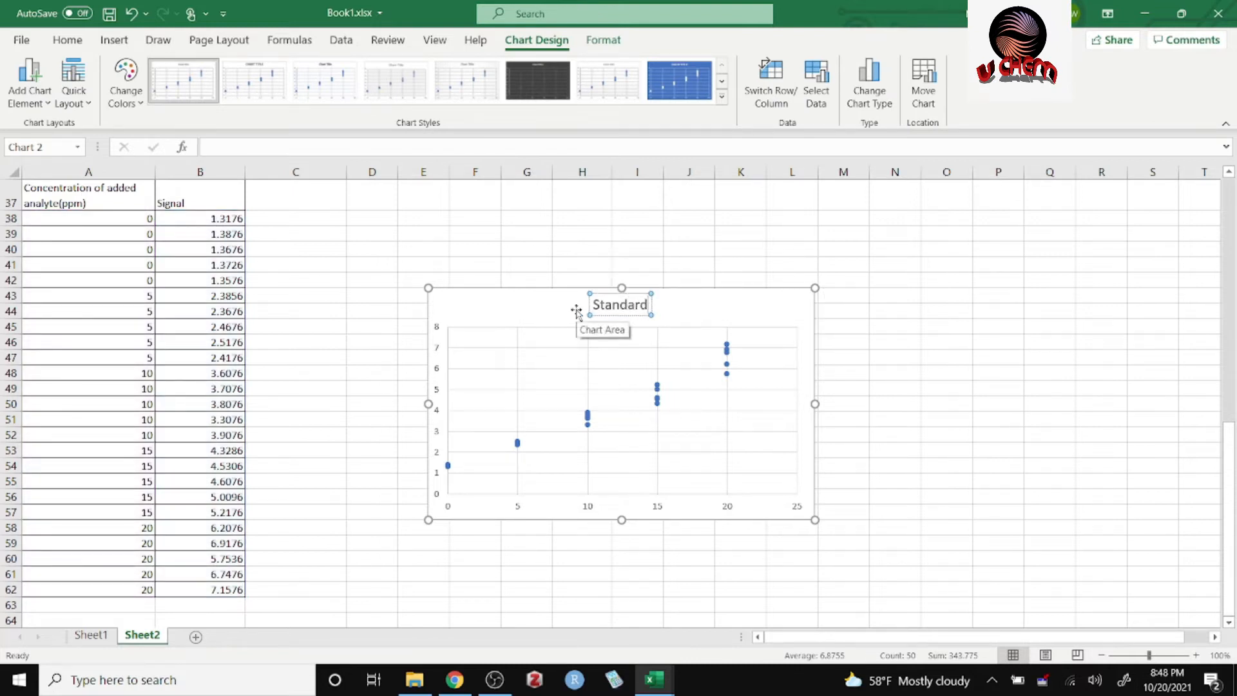
type(" add")
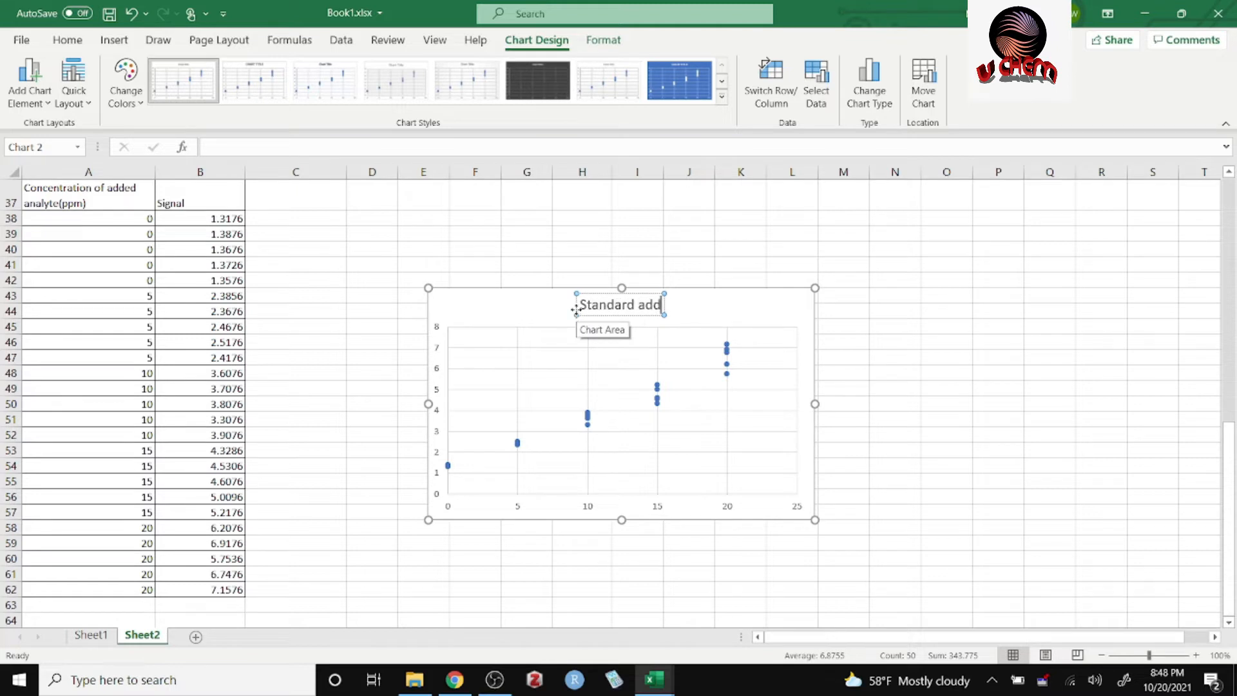
type("itio")
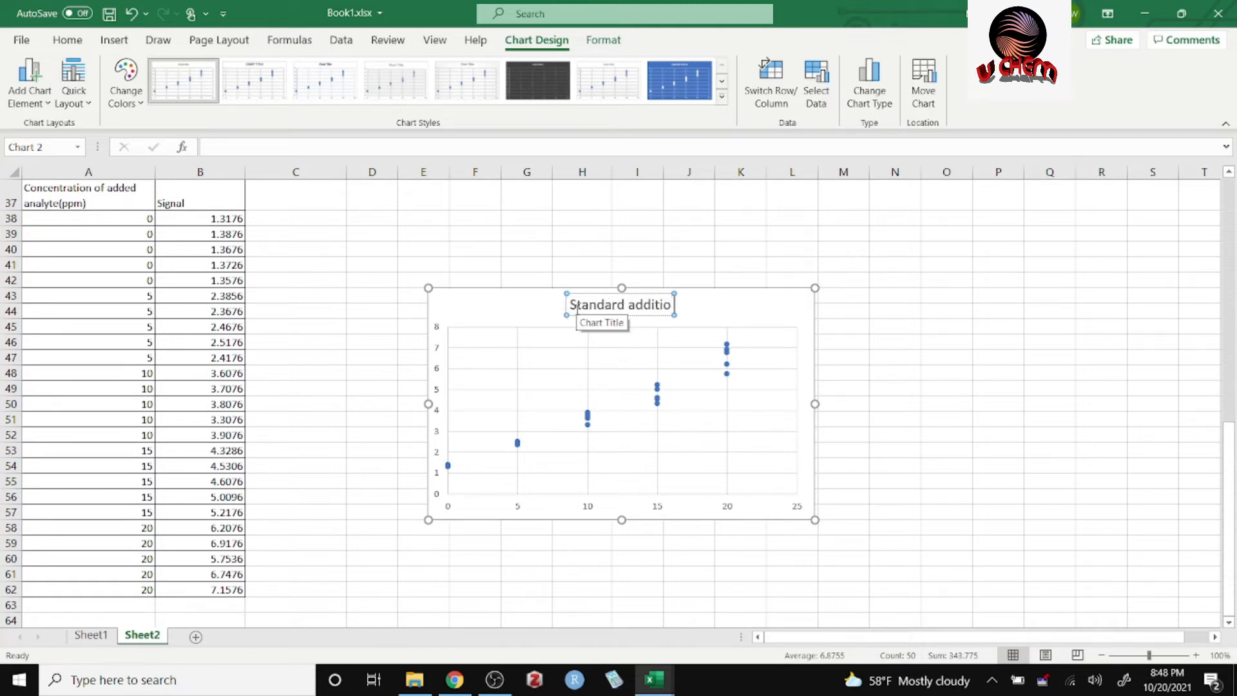
type("n")
type(" o")
type("urve")
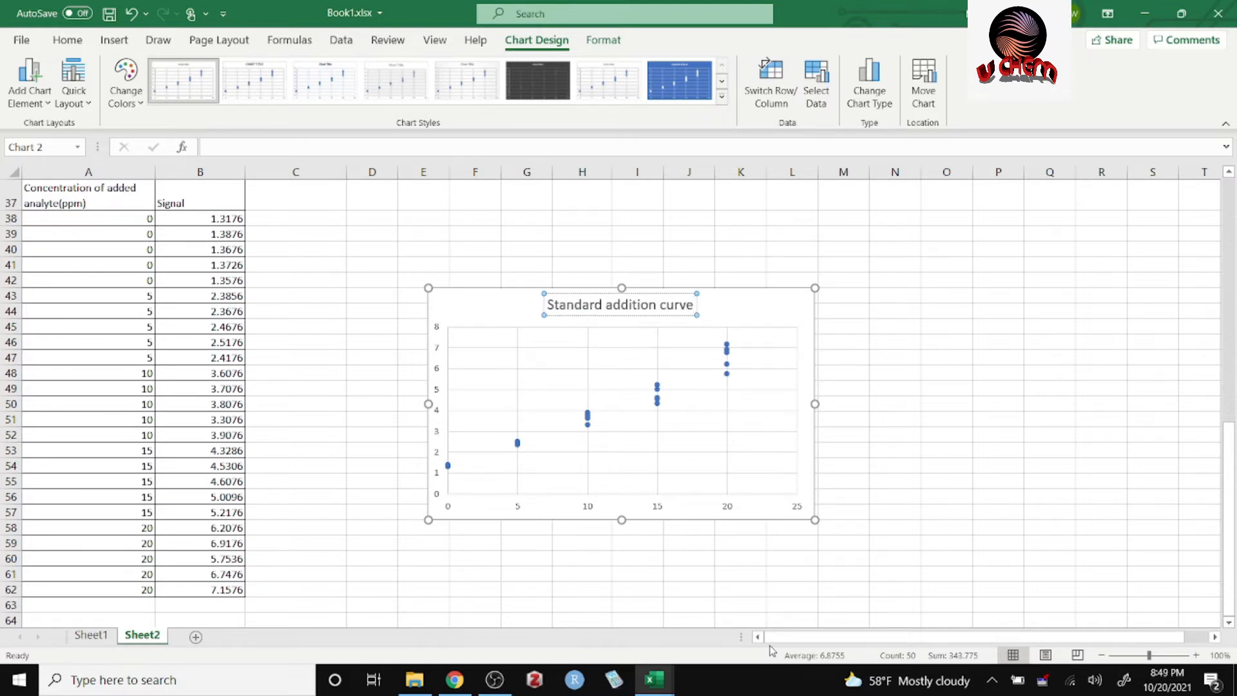
left_click(740, 558)
- Add axis titles to the Standard addition curve chart
left_click(787, 323)
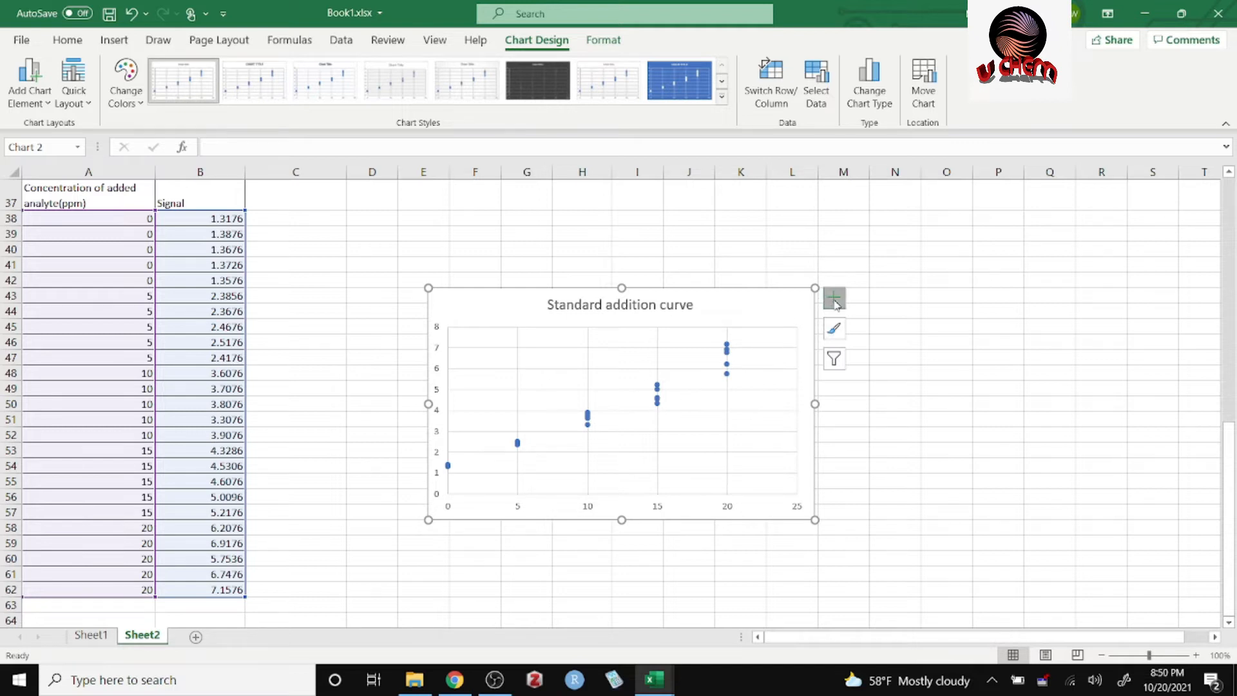
left_click(834, 300)
left_click(869, 335)
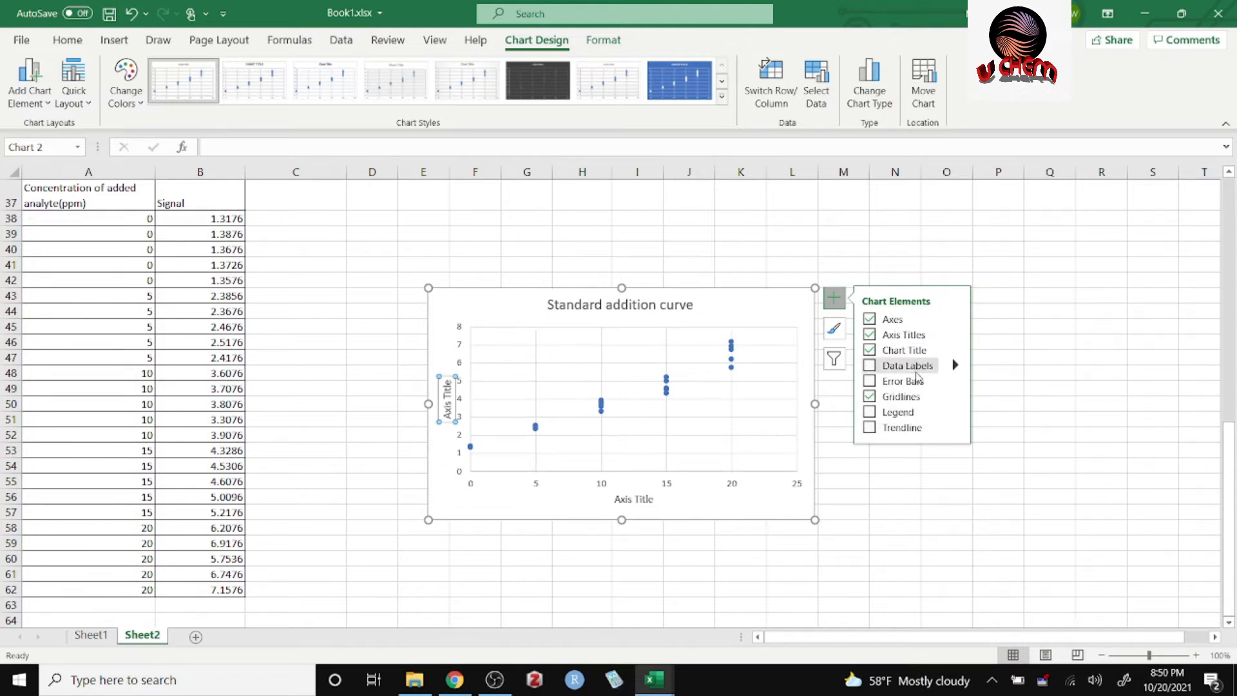
- Add a linear trendline to the chart and forecast it backward 6.0 periods
left_click(955, 426)
left_click(1002, 513)
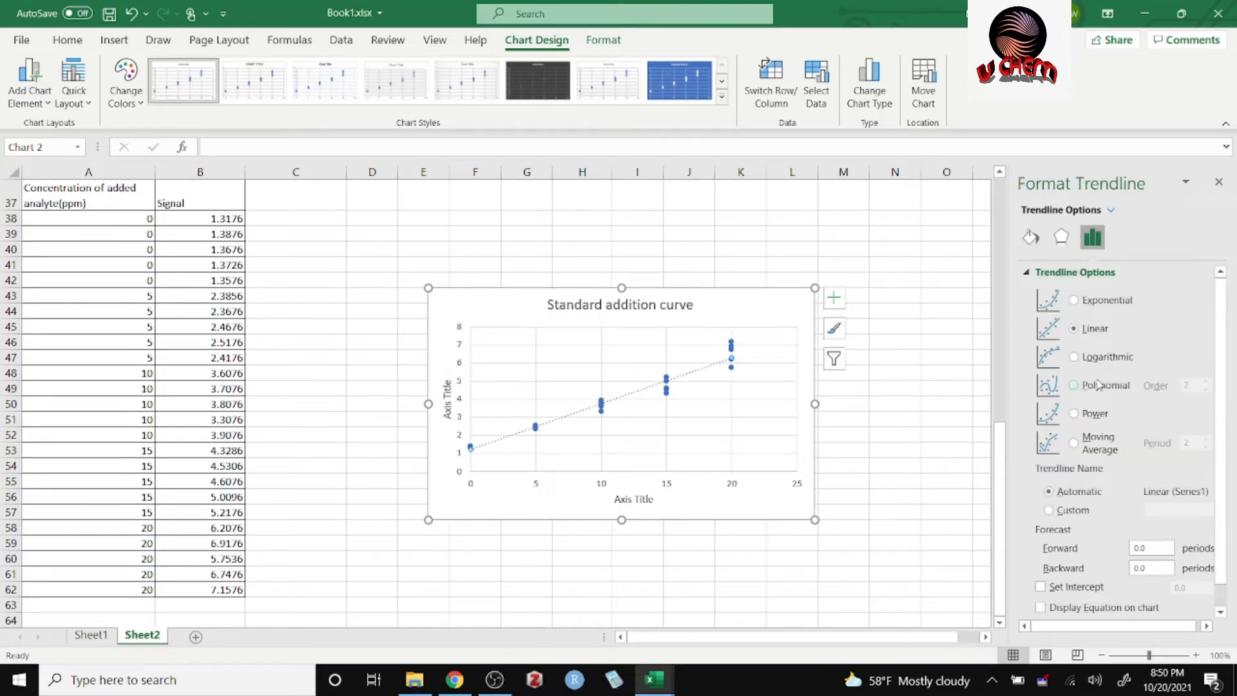
scroll(1124, 457, "down", 1)
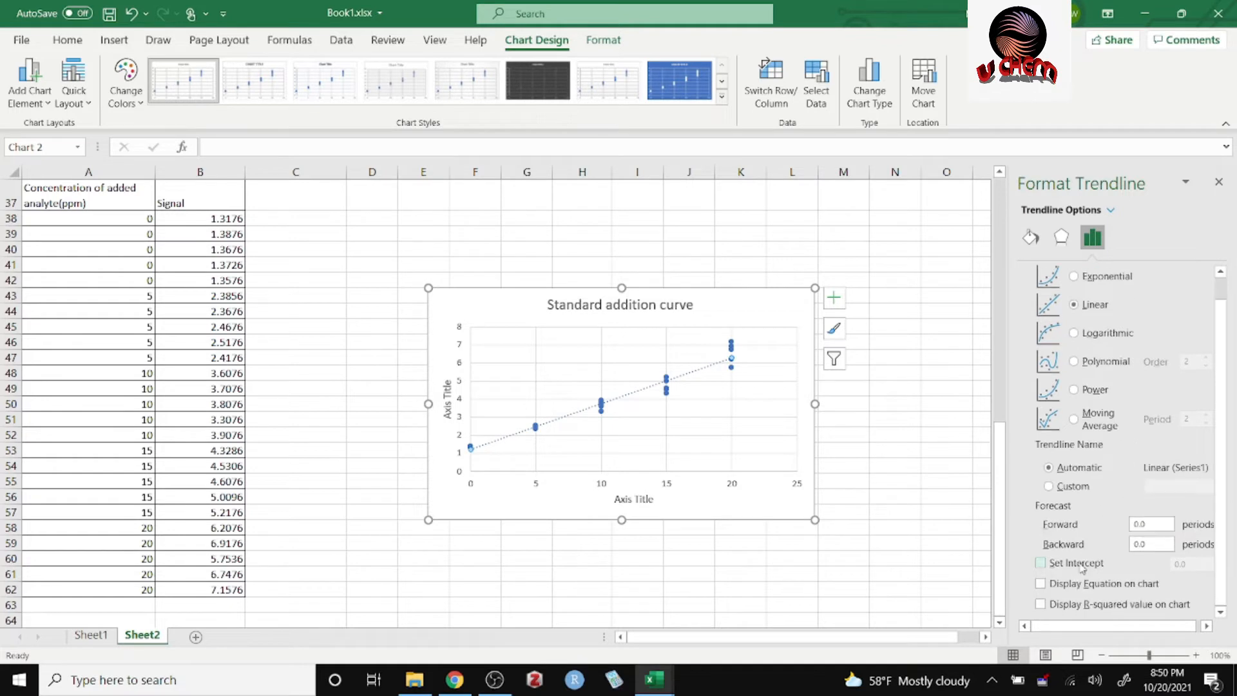
left_click(1147, 544)
- Display the trendline's equation and R-squared value on the chart and close the trendline formatting options
left_click(1040, 585)
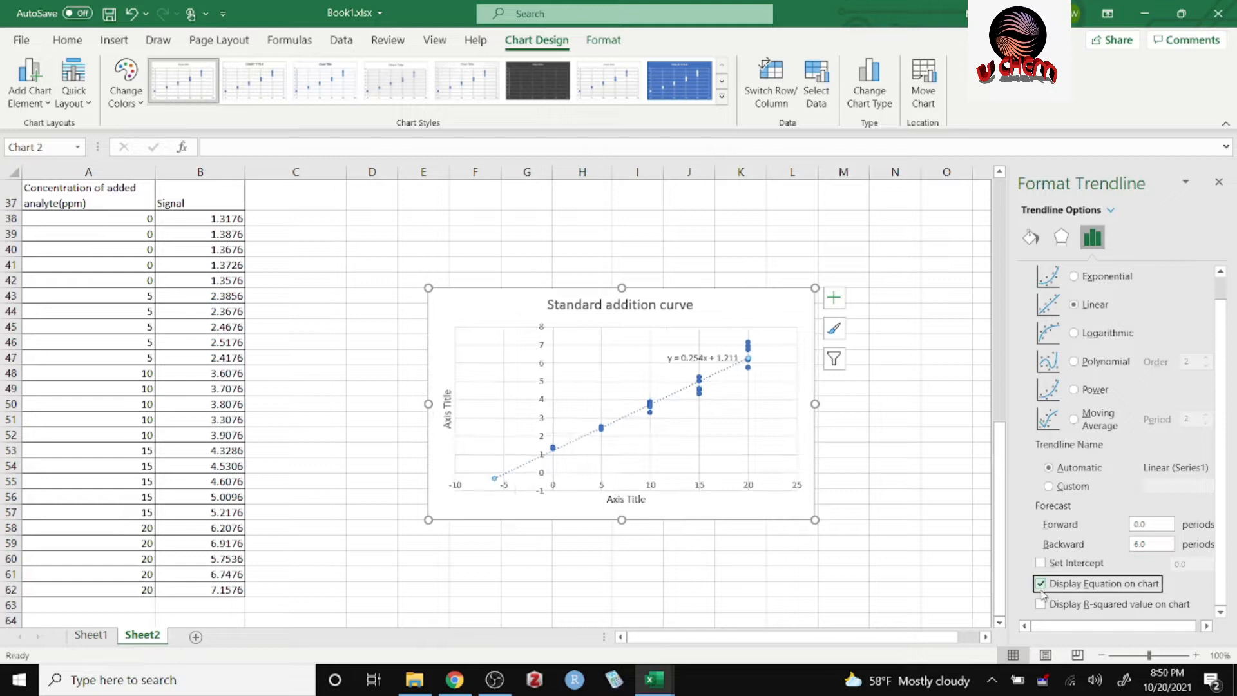
left_click(1040, 605)
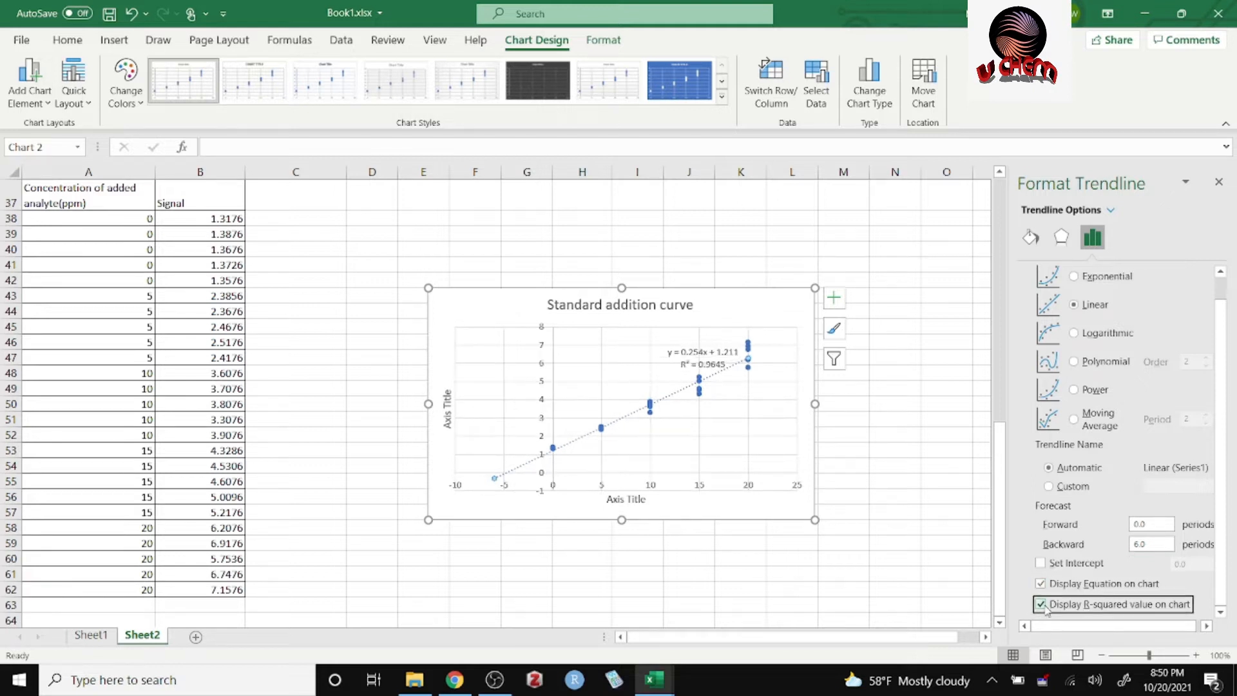
left_click(1220, 183)
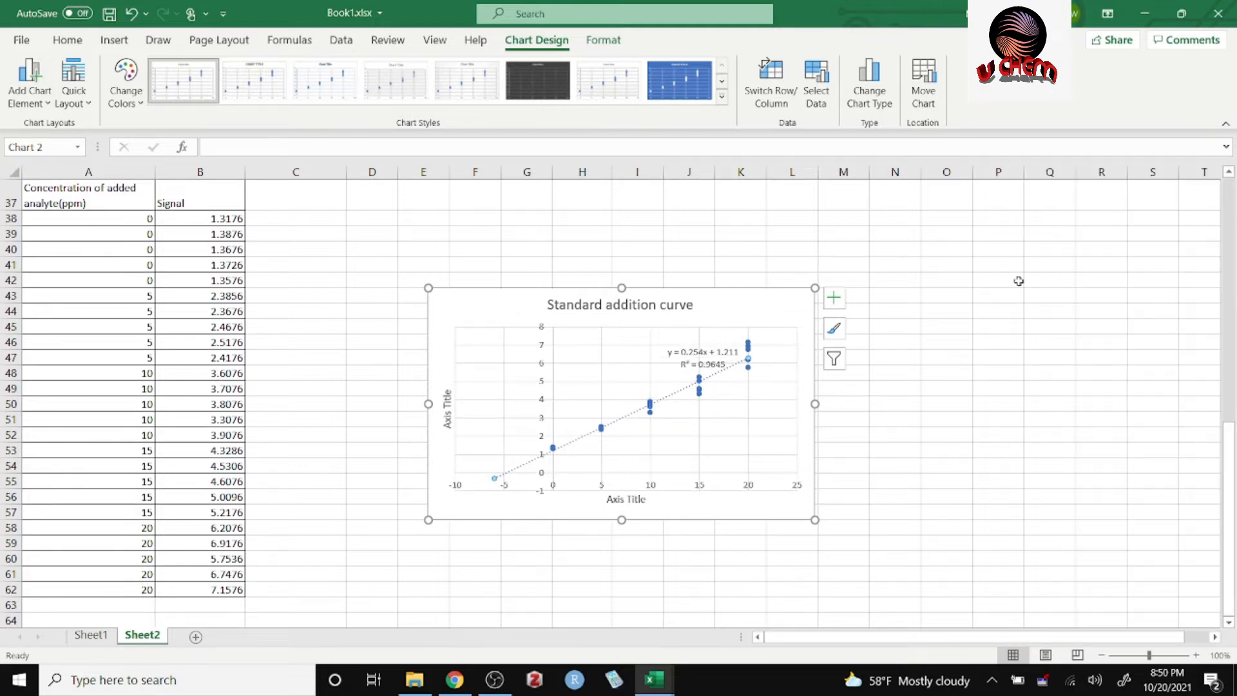
- Set the horizontal axis title of the chart to "Concentration of the added surrogate"
left_click(632, 505)
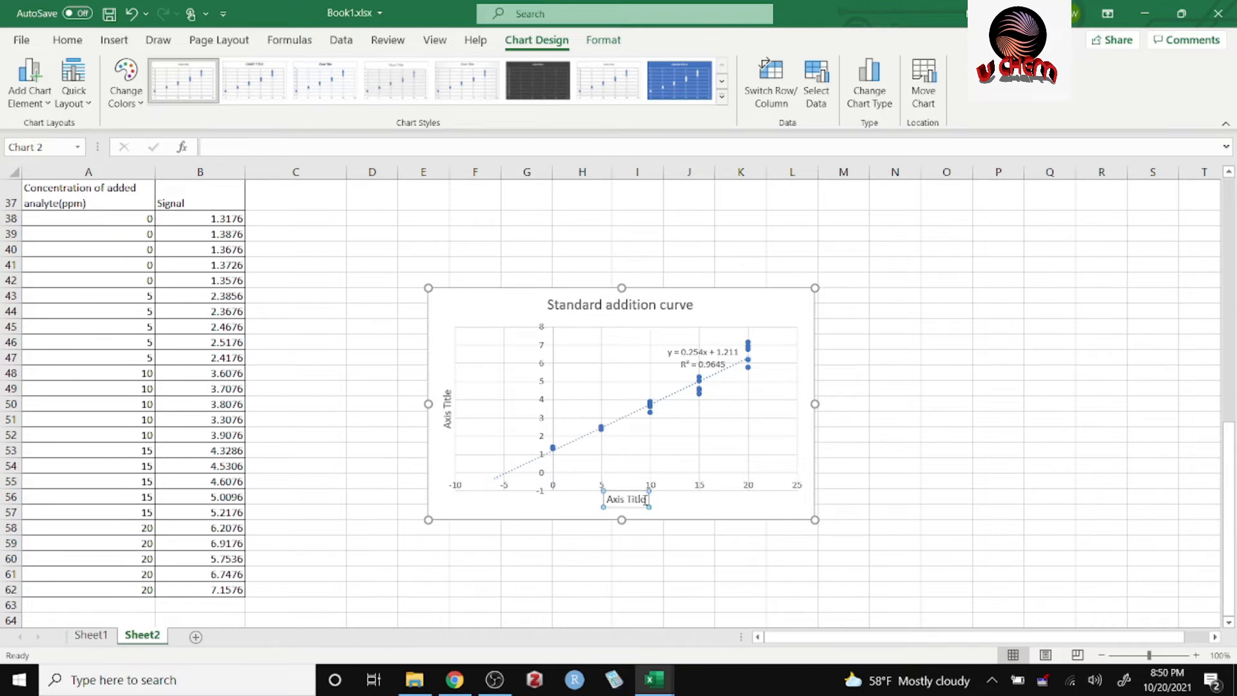
left_click_drag(644, 499, 601, 501)
key("Delete")
type("C")
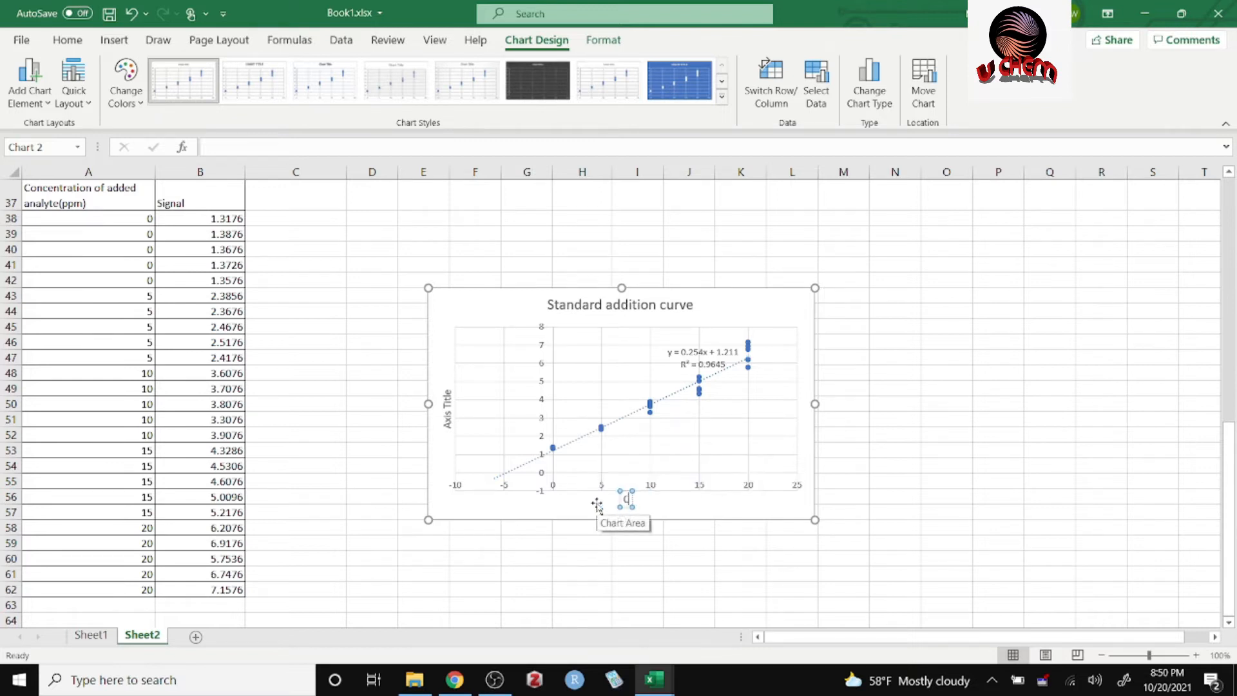
type("oncentration")
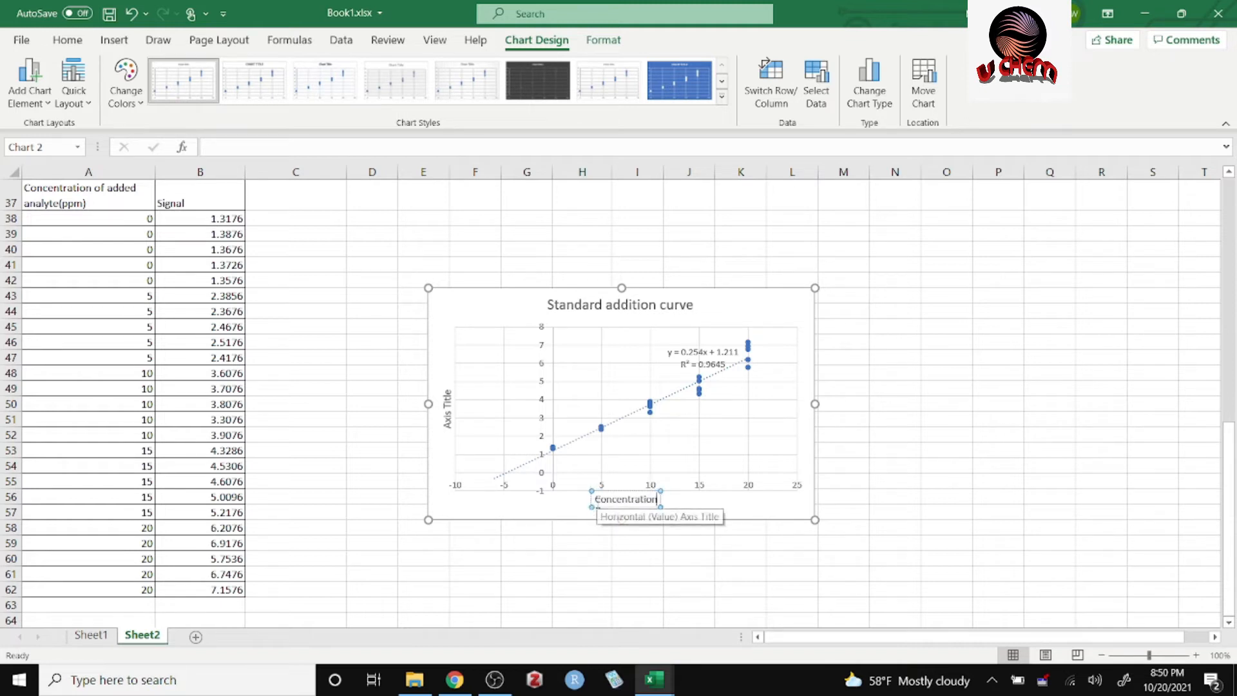
type(" of the added sur")
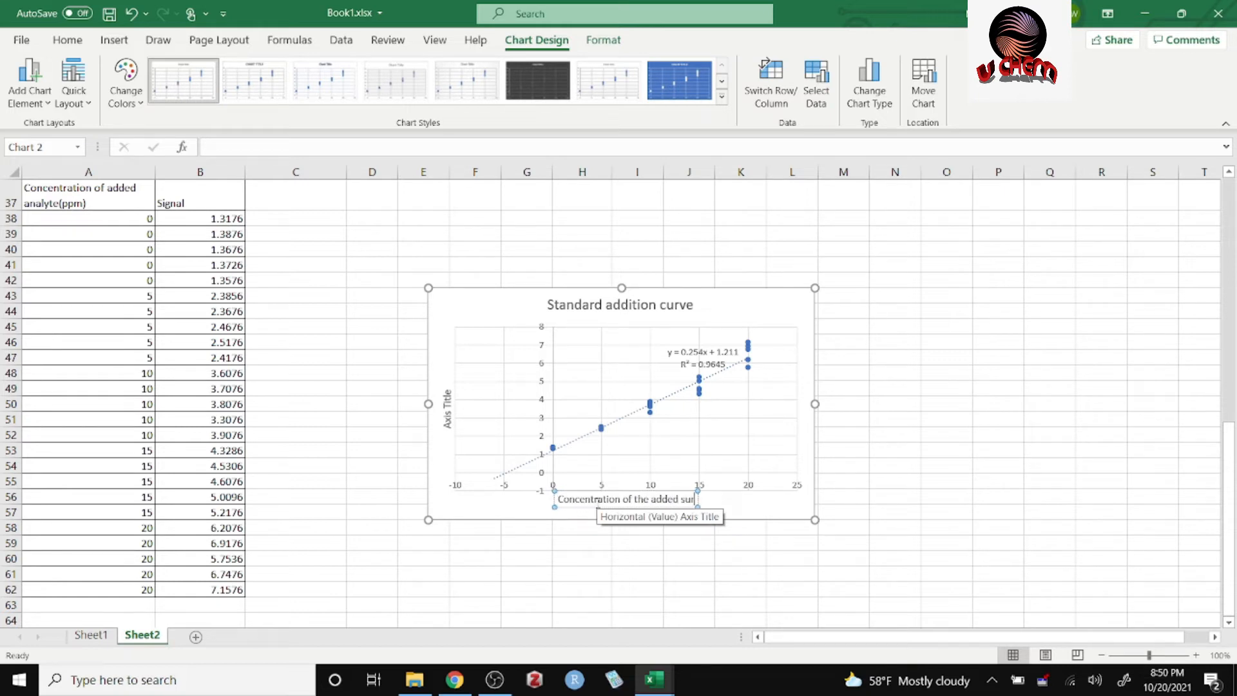
type("rogate")
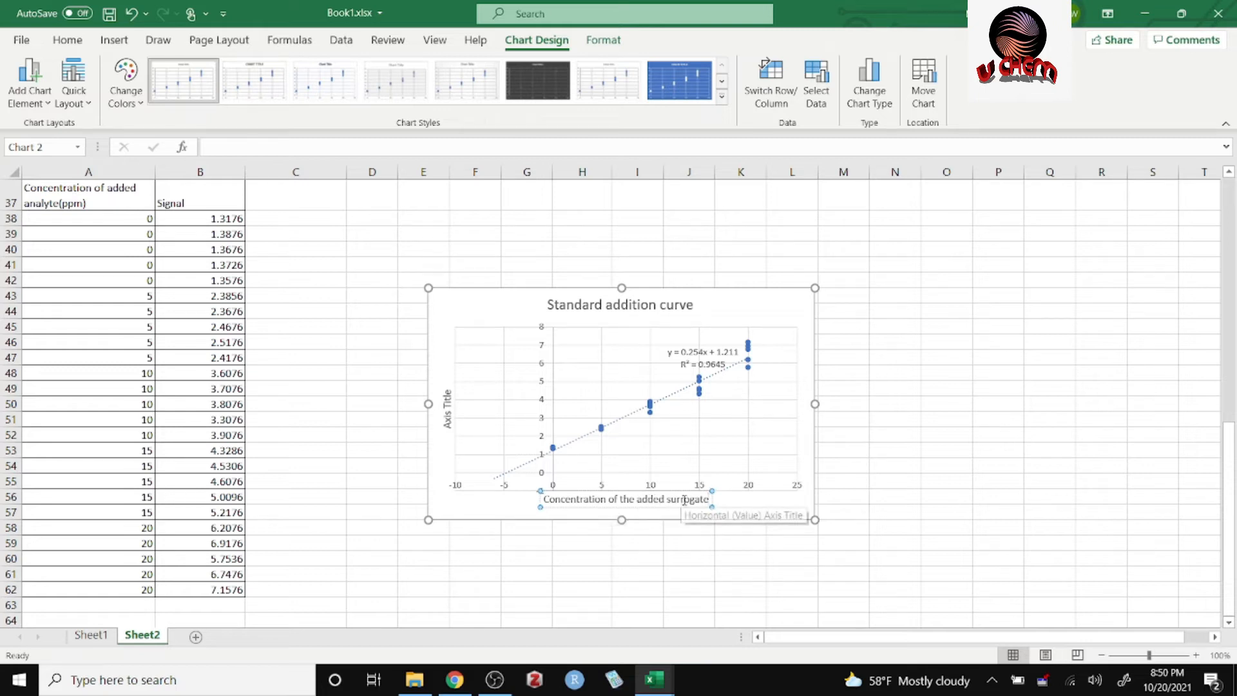
left_click(688, 568)
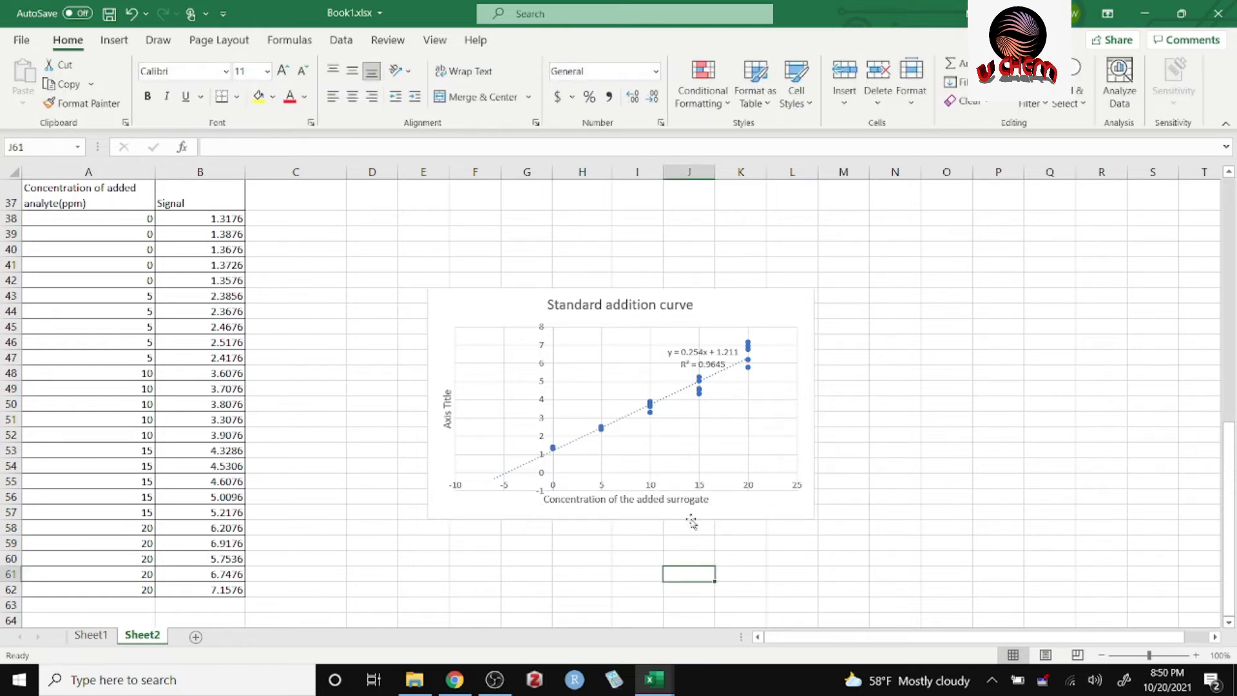
- Replace the vertical axis title of the chart with "Signal"
left_click(444, 411)
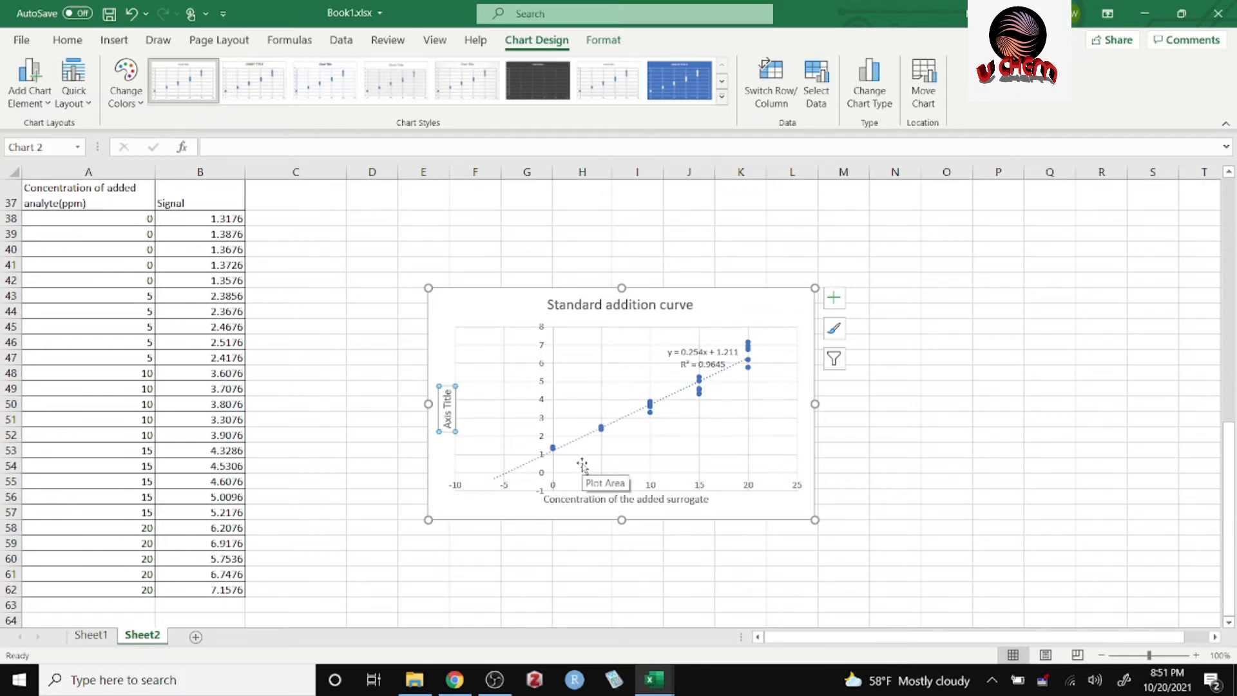
scroll(157, 412, "up", 3)
scroll(158, 412, "up", 5)
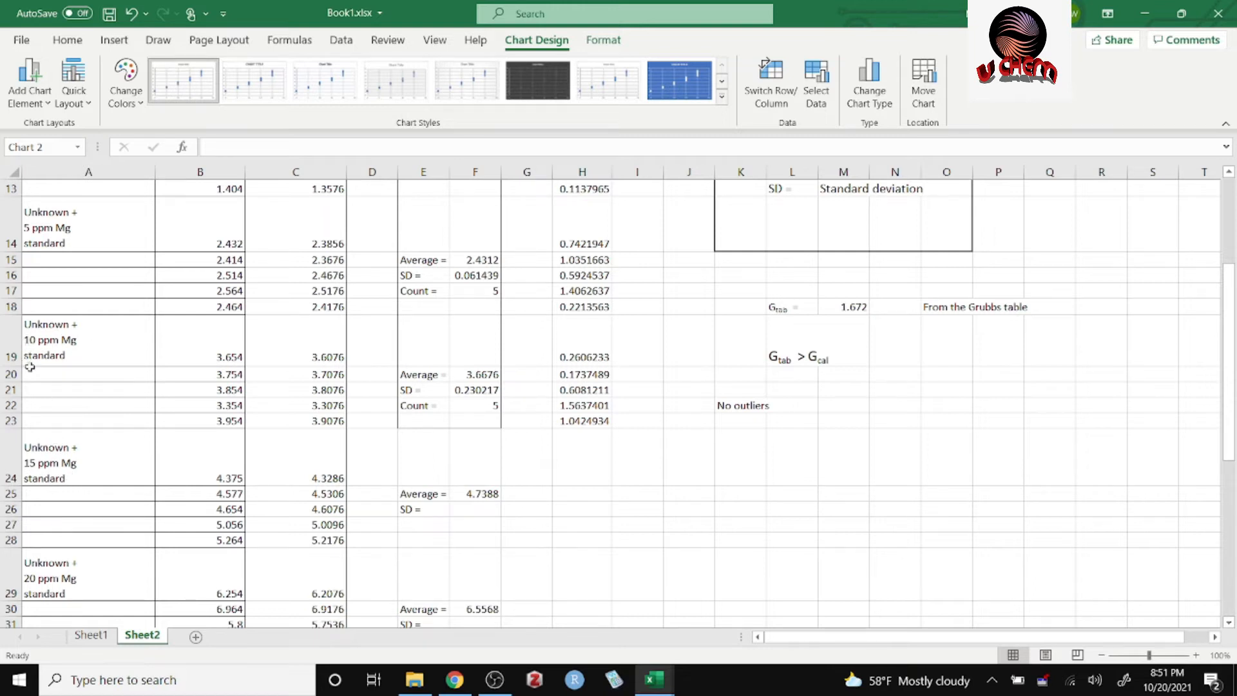
scroll(460, 414, "down", 2)
scroll(460, 414, "down", 4)
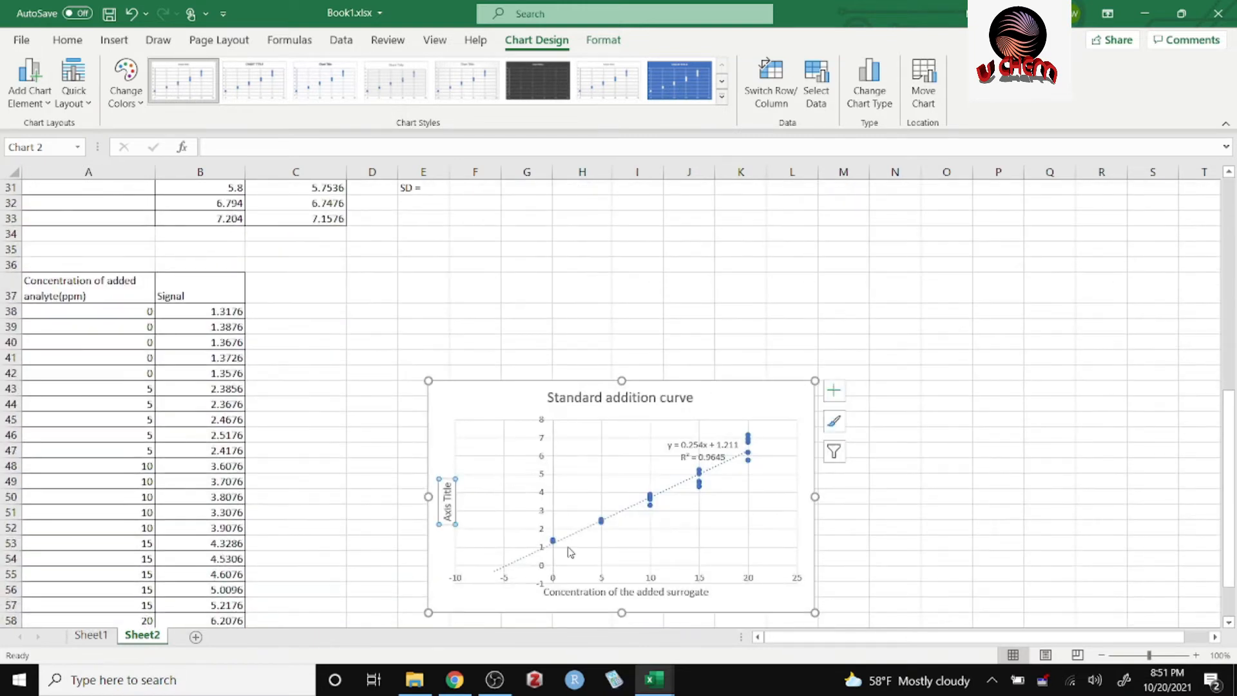
left_click(447, 509)
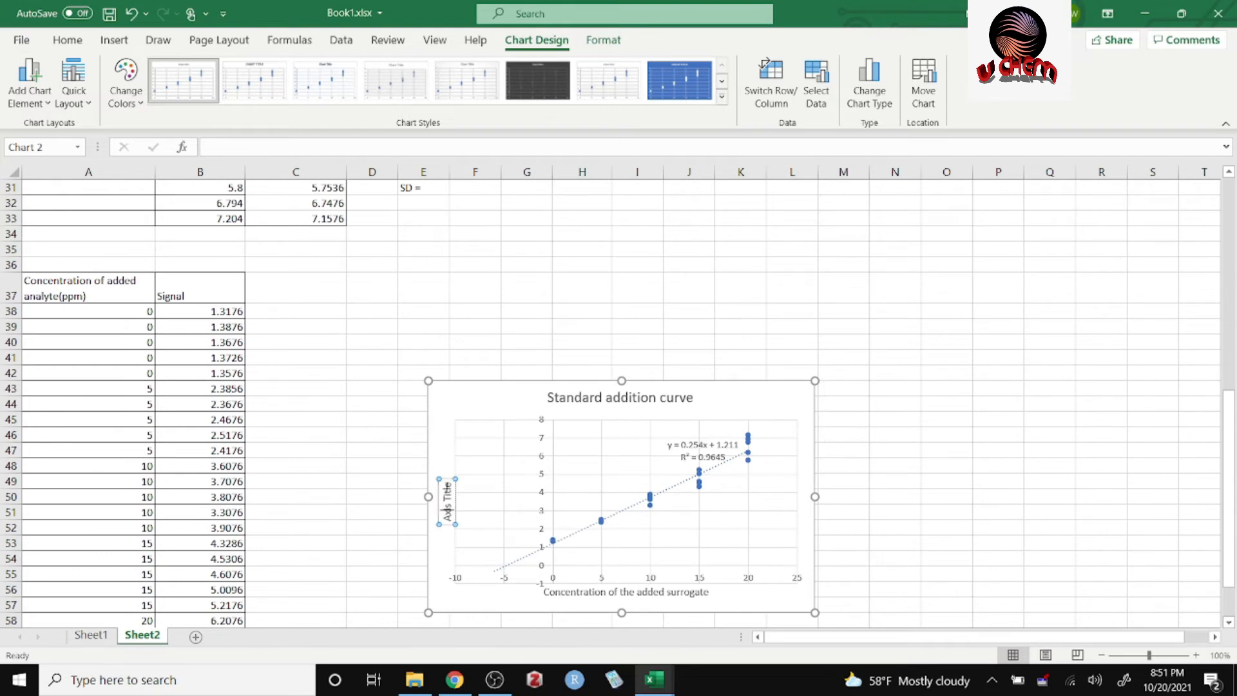
left_click_drag(447, 482, 448, 525)
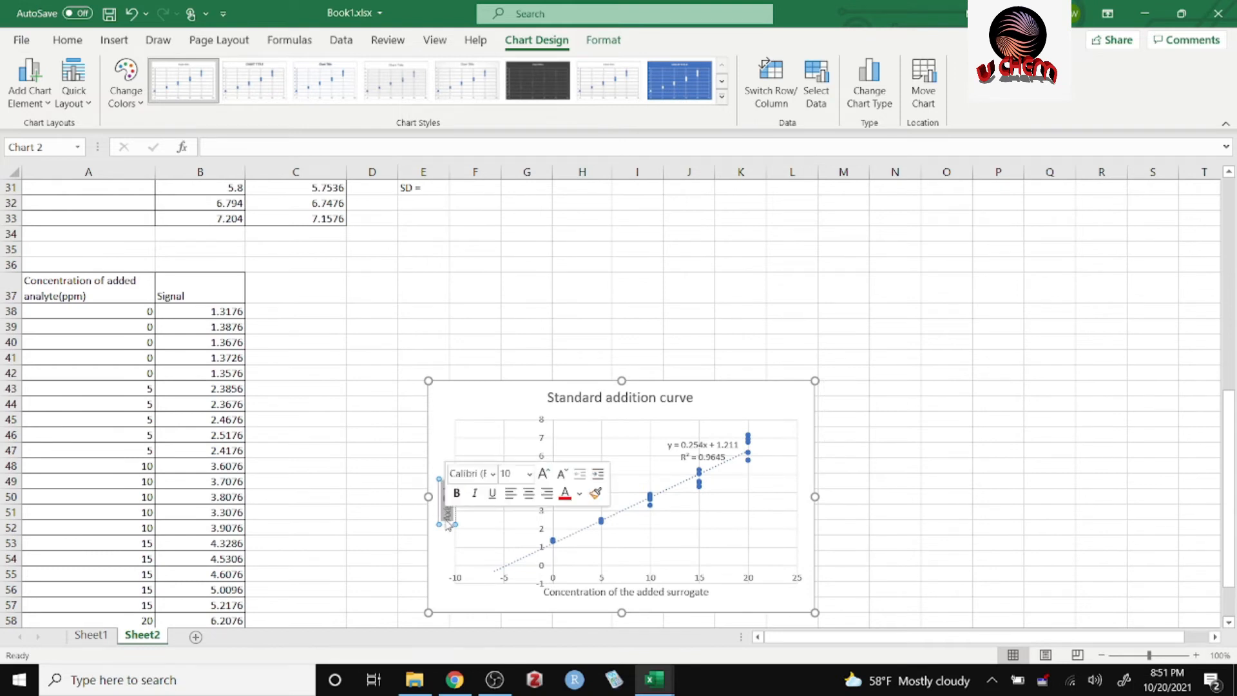
type("Si")
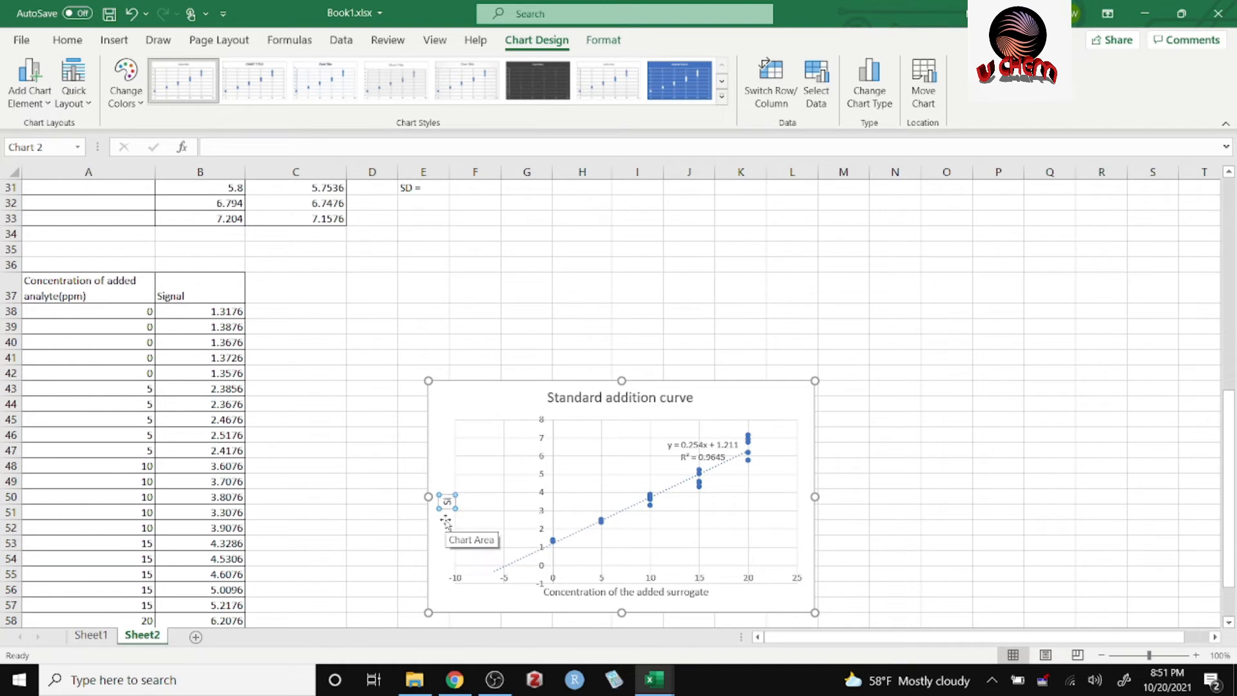
type("gnal")
left_click(586, 564)
- Enlarge the Standard addition curve chart from its upper-left and lower-right corners so it spans roughly columns D to L
scroll(642, 385, "down", 1)
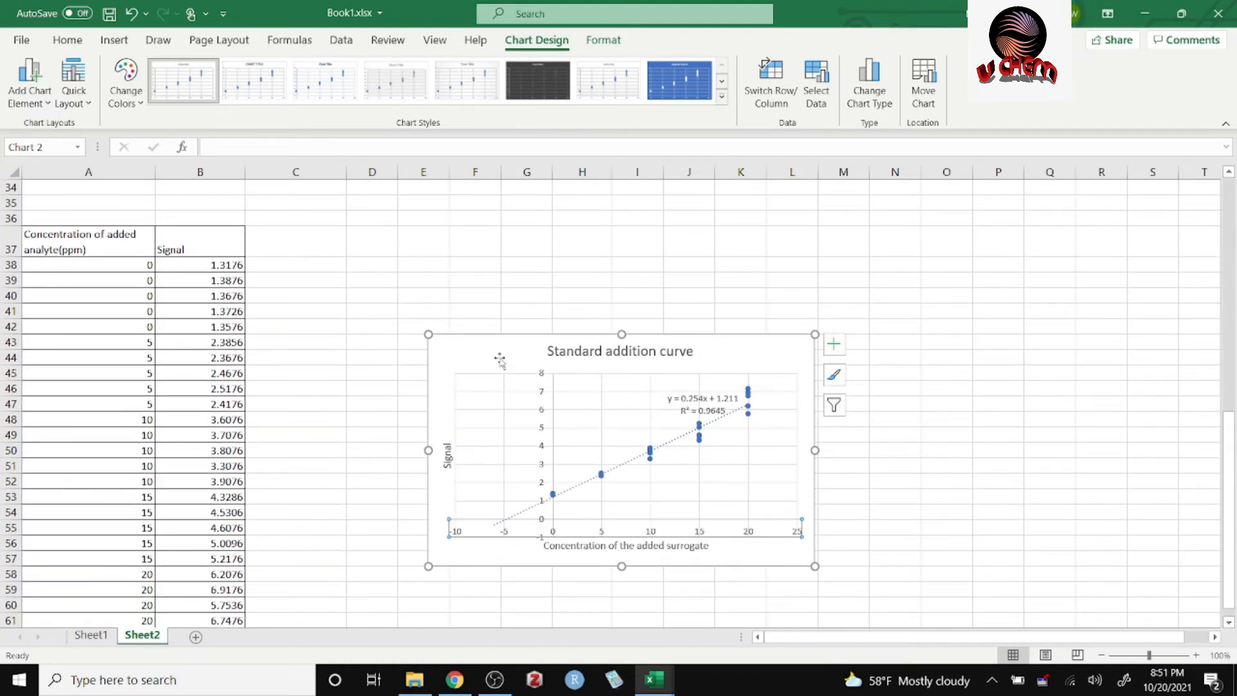
left_click_drag(429, 337, 322, 188)
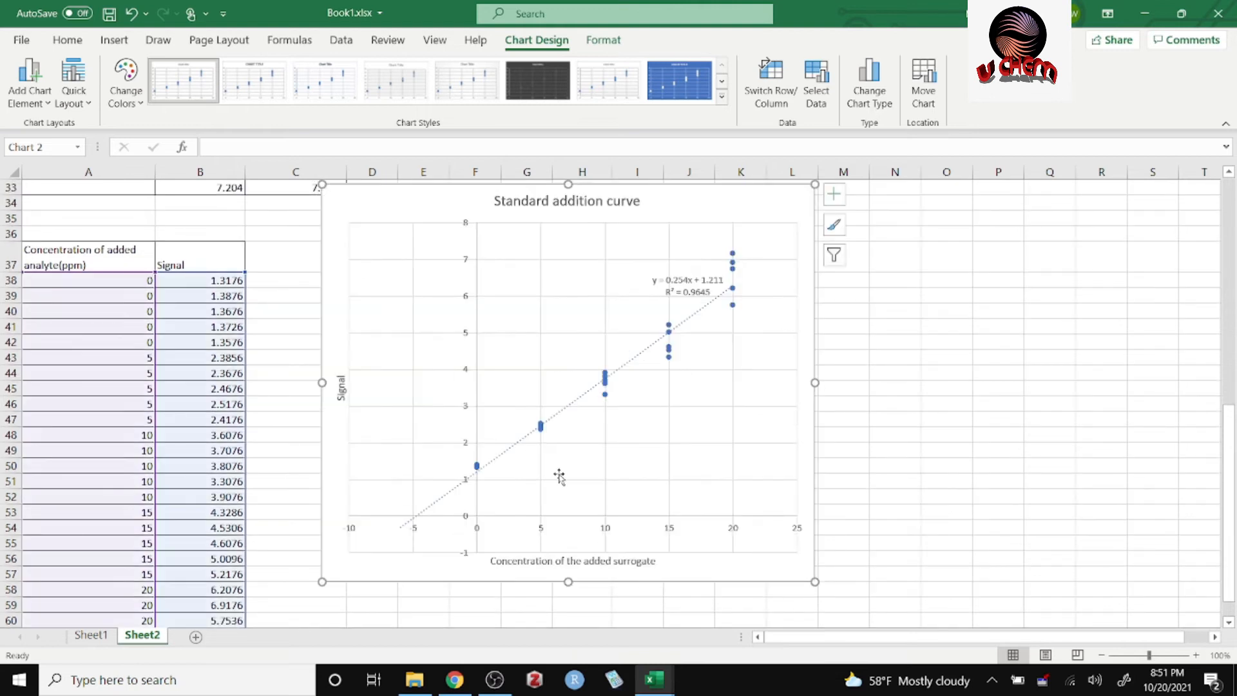
left_click_drag(815, 583, 848, 591)
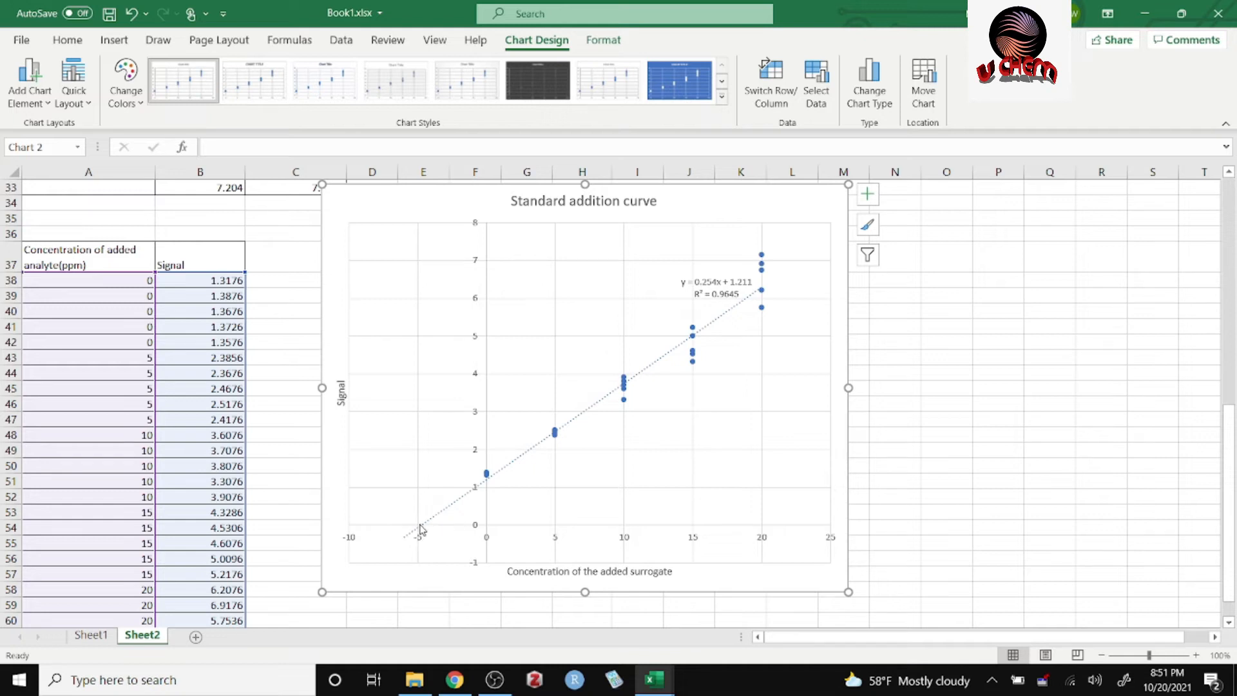
- Circle the point near -5 where the trendline crosses the horizontal axis using the pencil ink tool
left_click(157, 40)
left_click(219, 78)
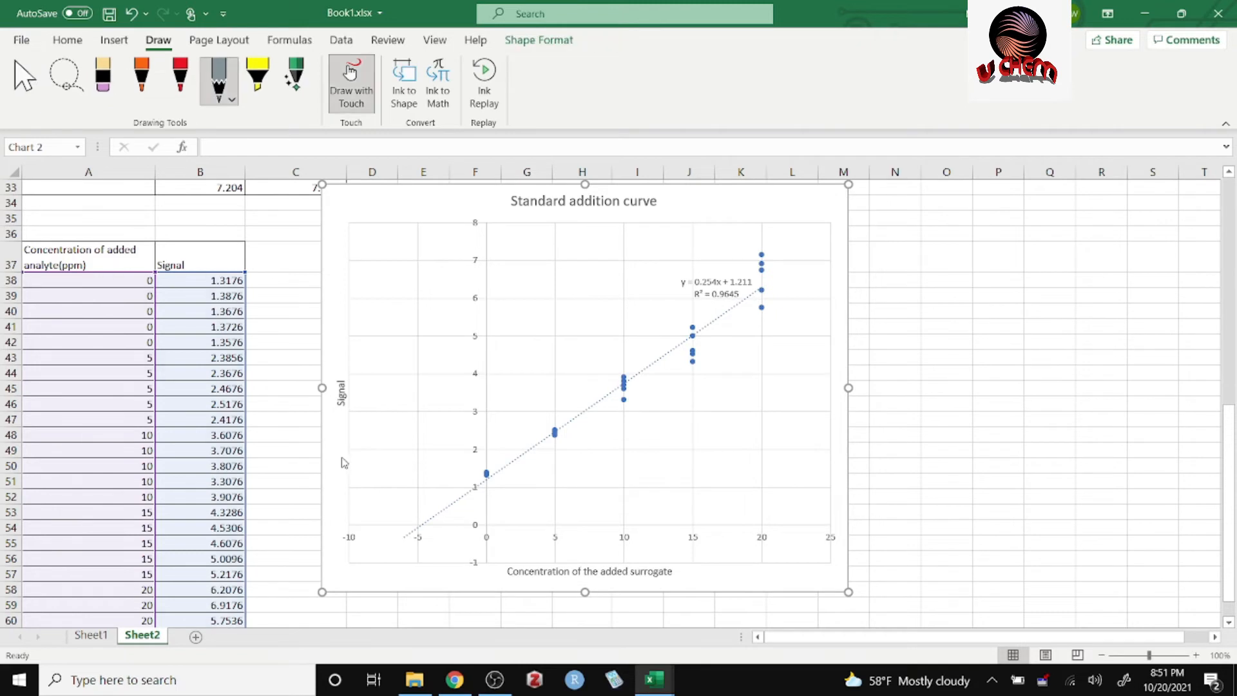
mouse_move(419, 518)
left_mouse_down()
mouse_move(424, 549)
mouse_move(439, 522)
mouse_move(407, 532)
left_mouse_up()
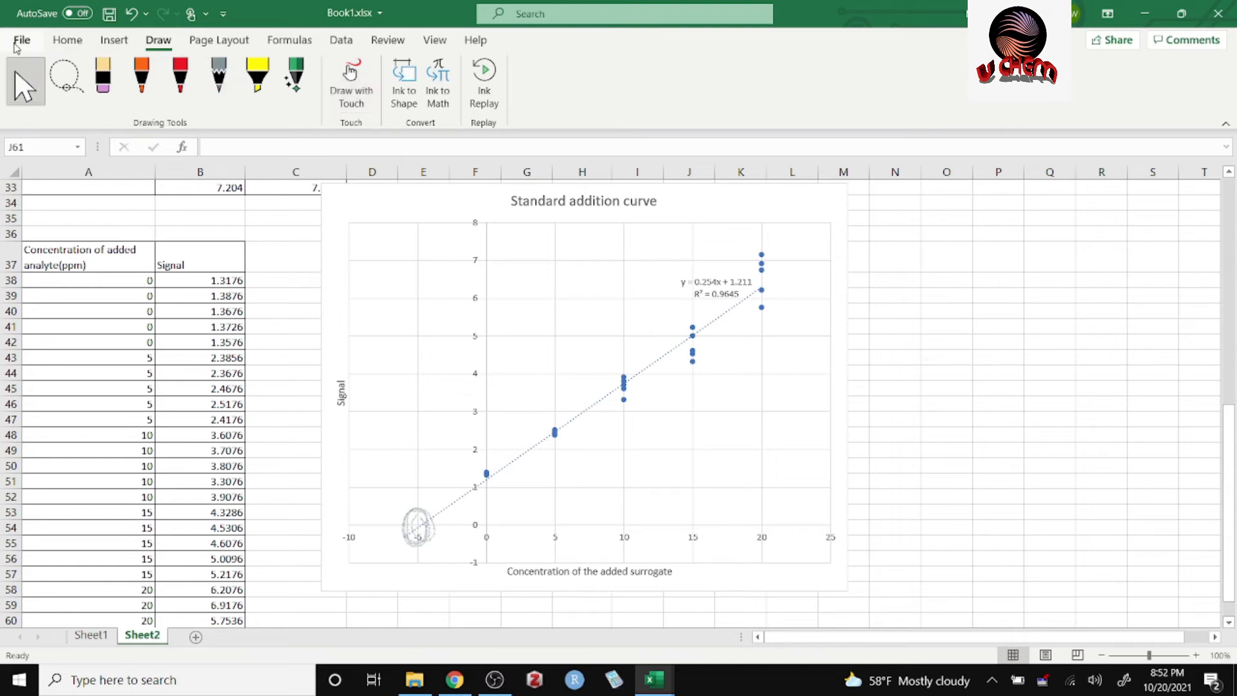
left_click(19, 49)
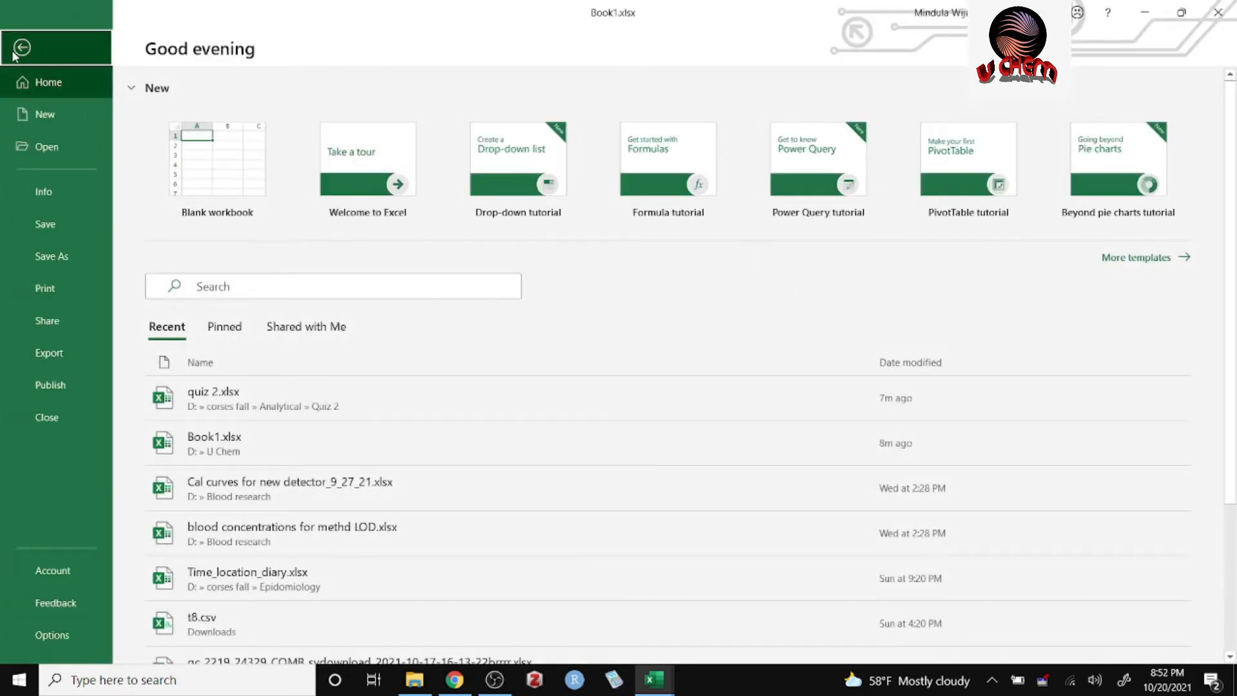
key("Escape")
- Enter =LINEST(B38:B62,A38:A62,TRUE,TRUE) in cell O41 to calculate the regression statistics
left_click(1011, 345)
left_click(933, 324)
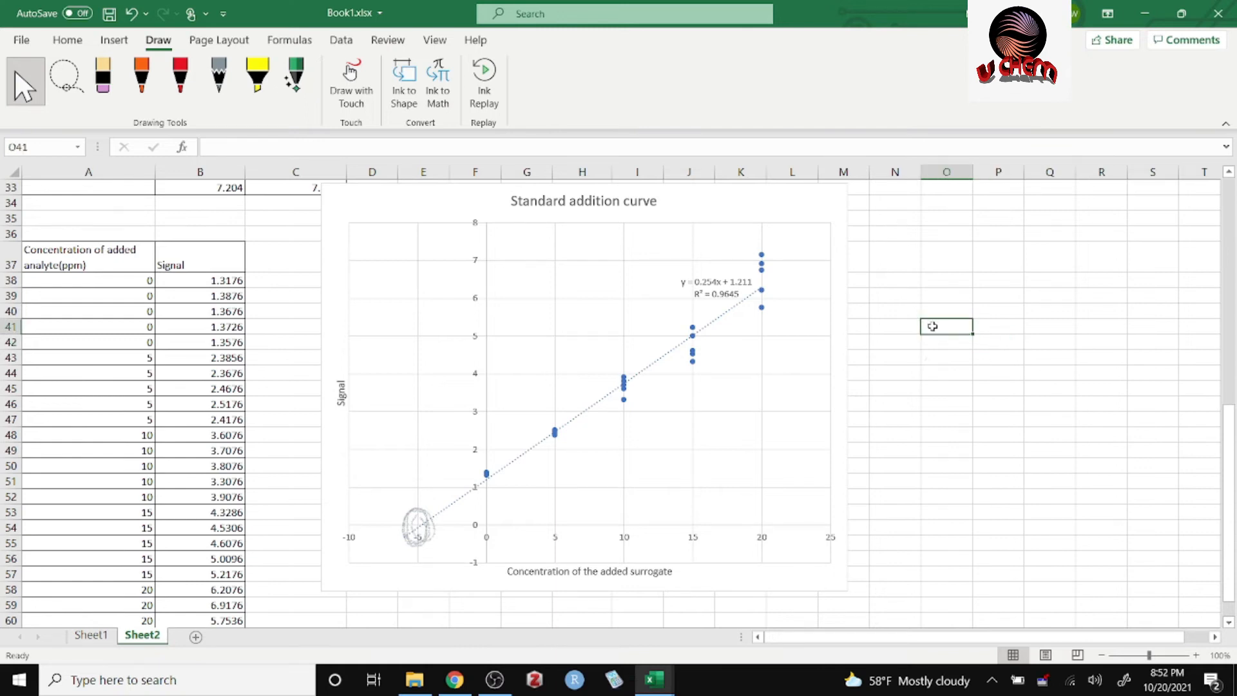
type("=Li")
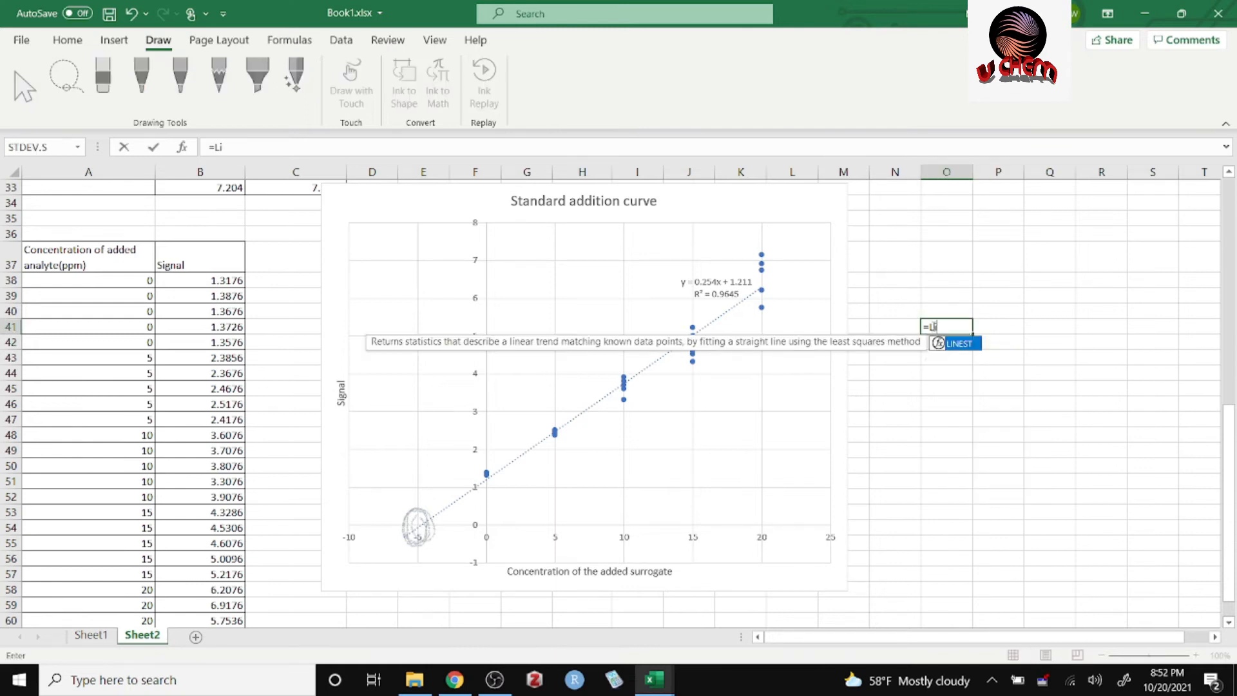
double_click(957, 342)
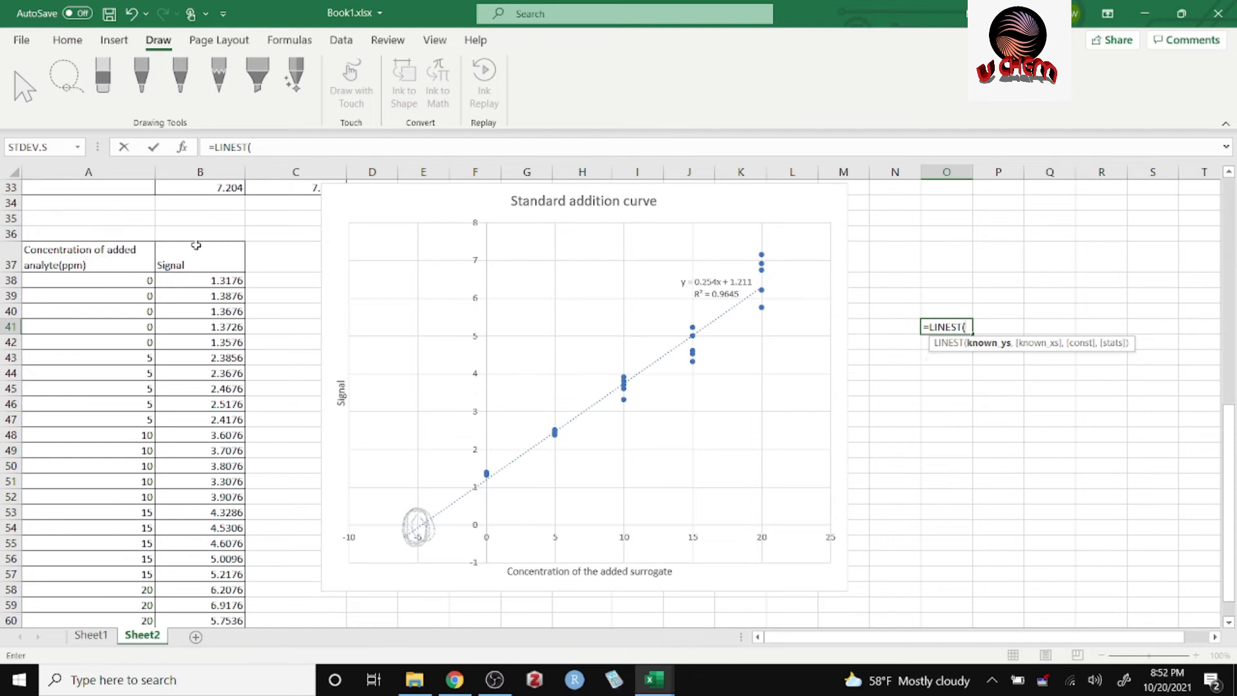
left_click(208, 282)
left_click_drag(208, 281, 215, 606)
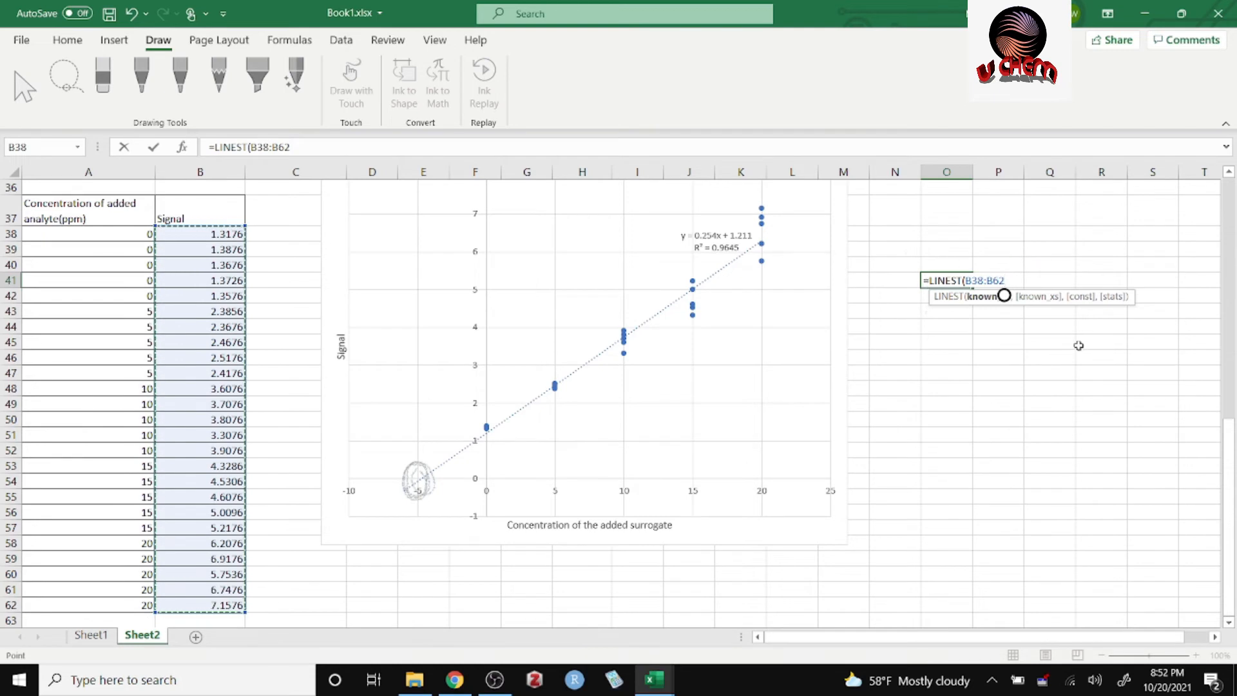
type(",")
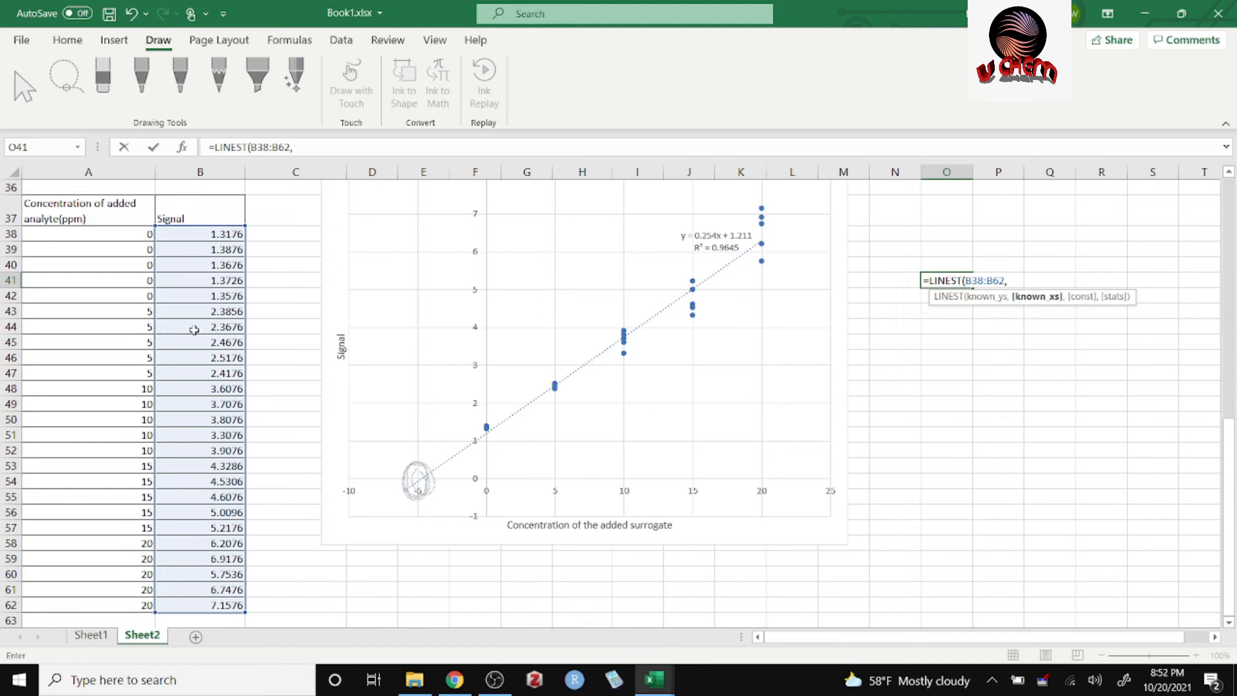
left_click_drag(105, 237, 102, 607)
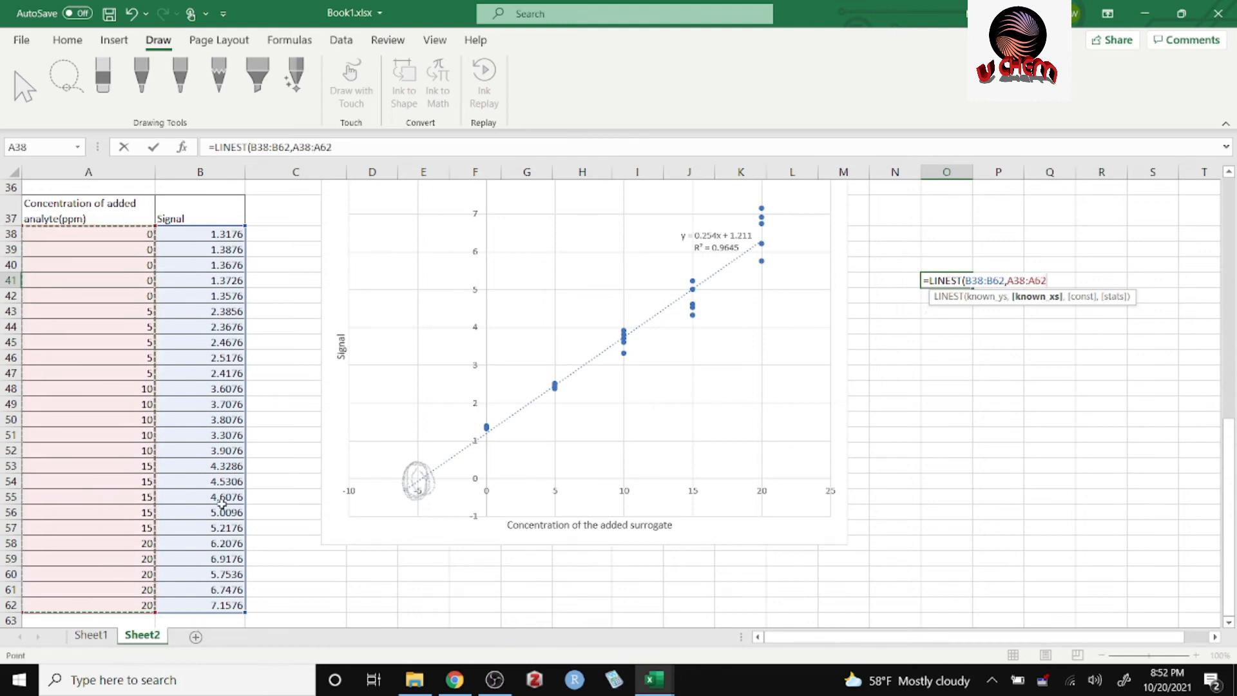
type(",TR")
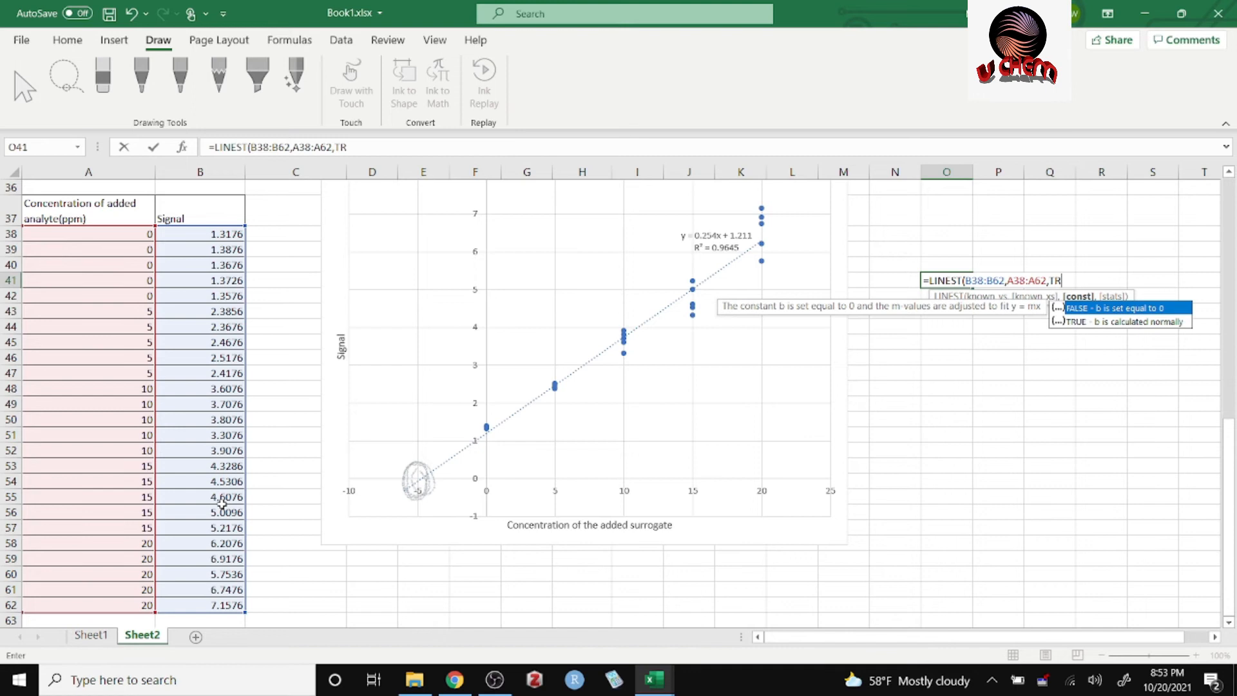
type("UE,TRUE")
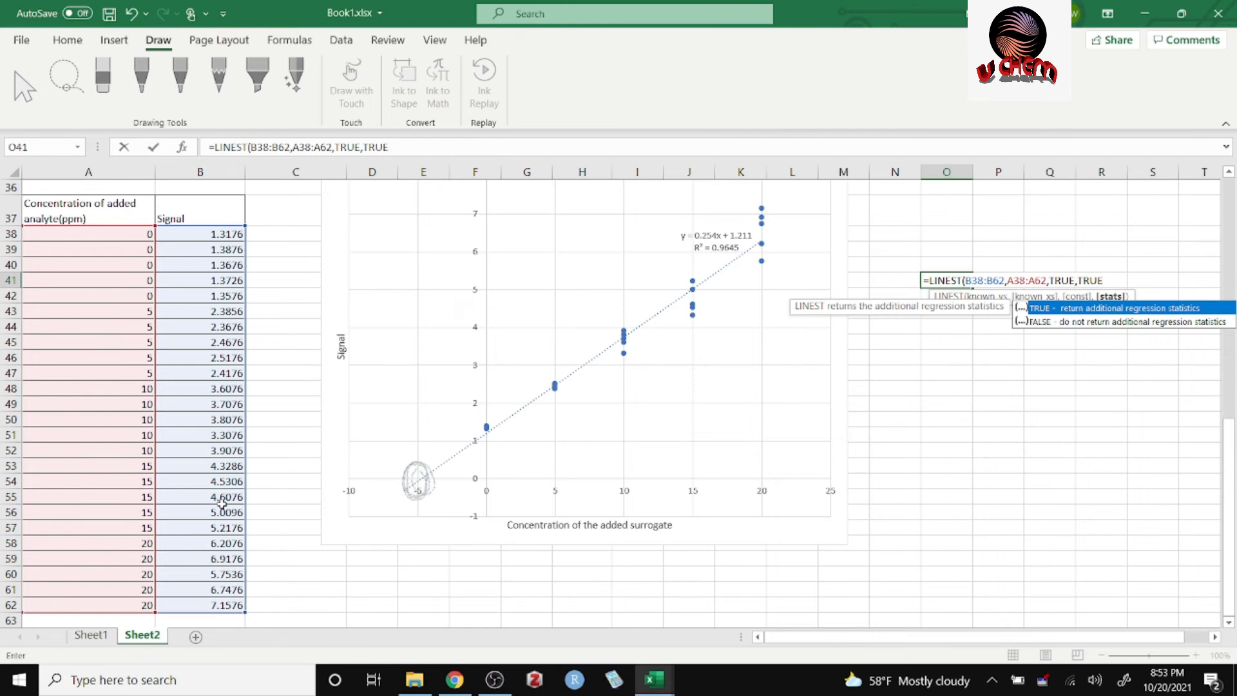
type(")")
key("Return")
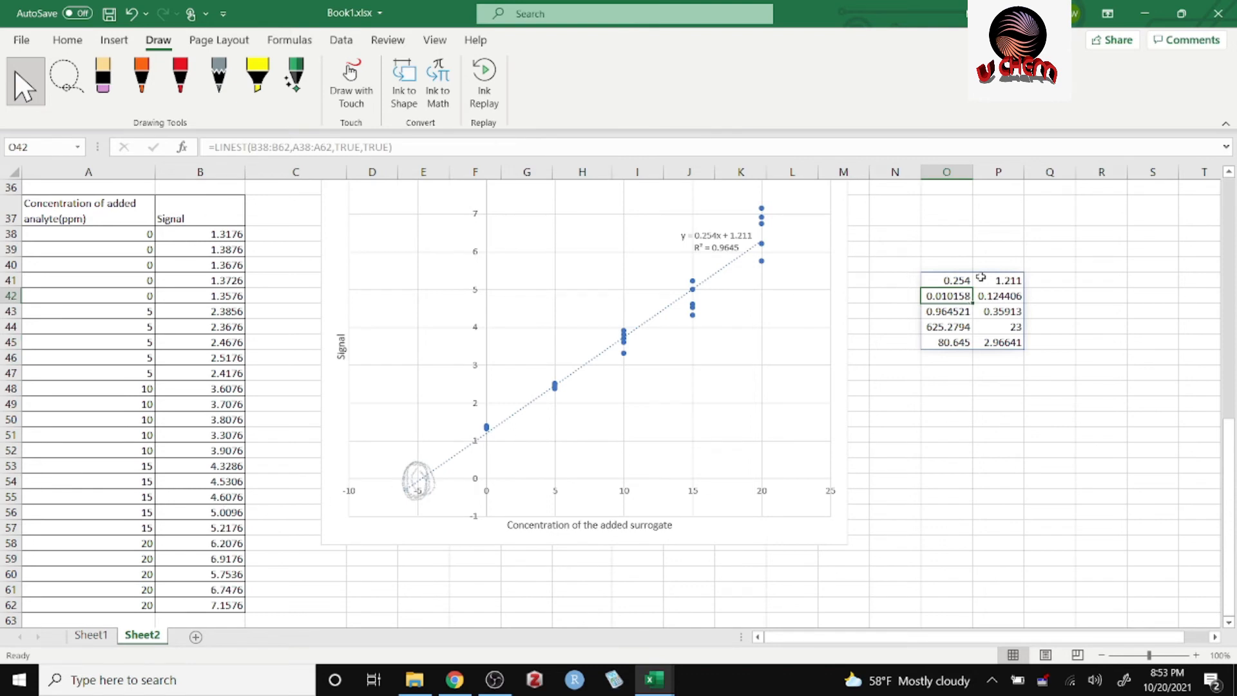
- Write the note "I have used the Linest function" in cell O40 above the regression statistics
left_click(947, 265)
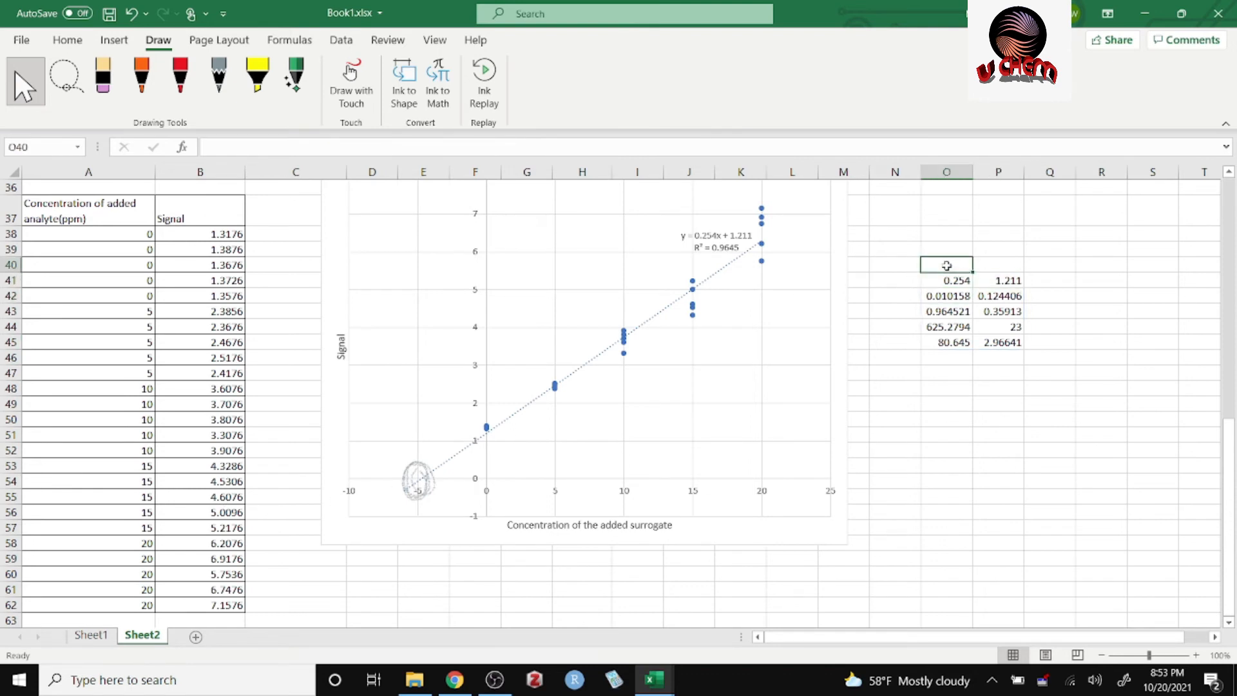
type("I have used the Linest function")
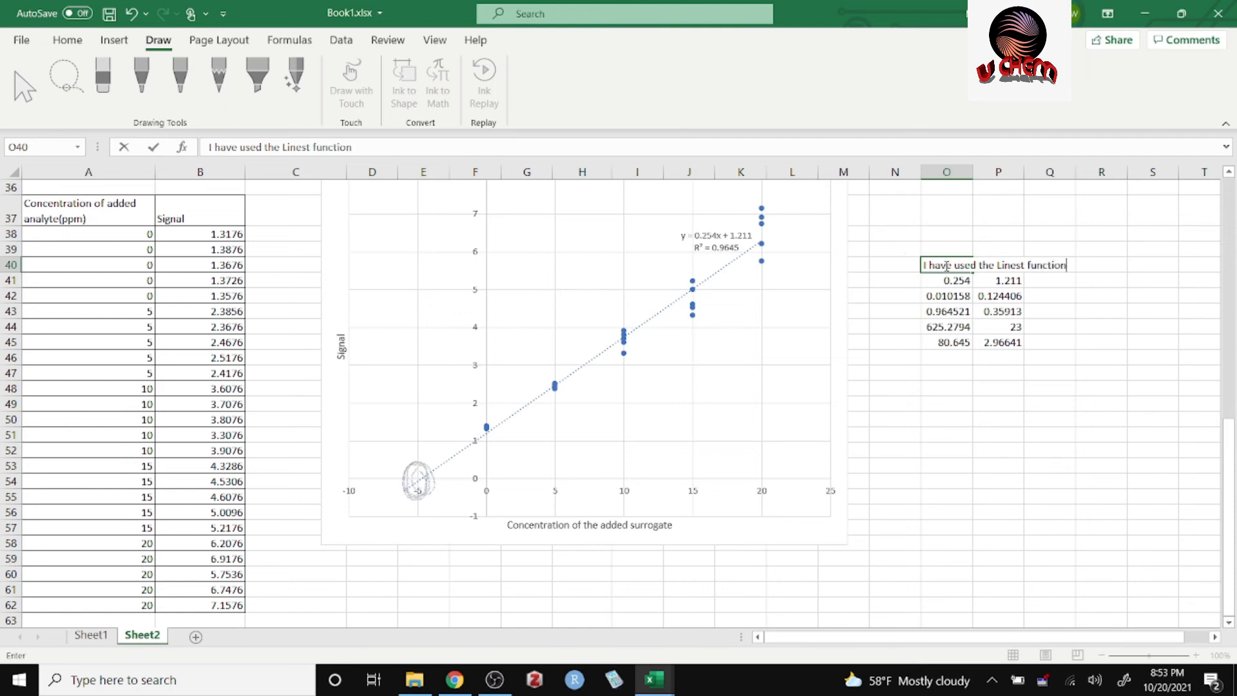
- Switch to the quiz 2.xlsx workbook and examine the labelled LINEST results for slope, its standard deviation, R² and intercept
mouse_move(654, 680)
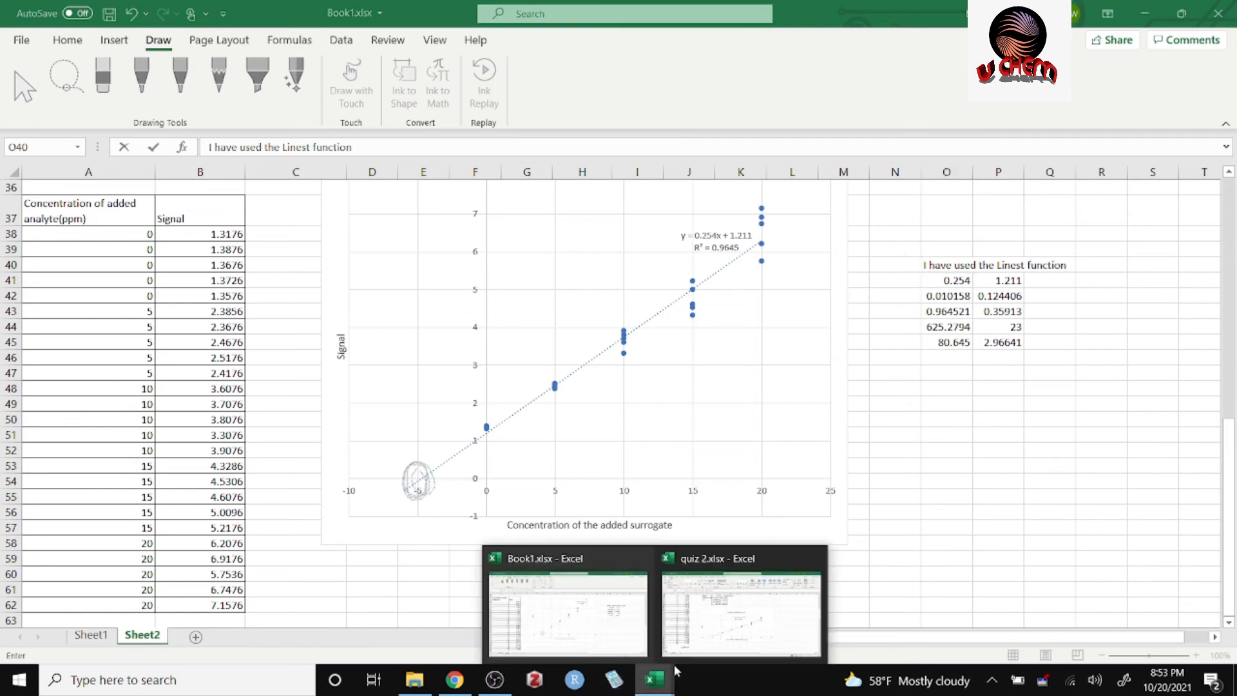
left_click(617, 610)
scroll(523, 547, "up", 1)
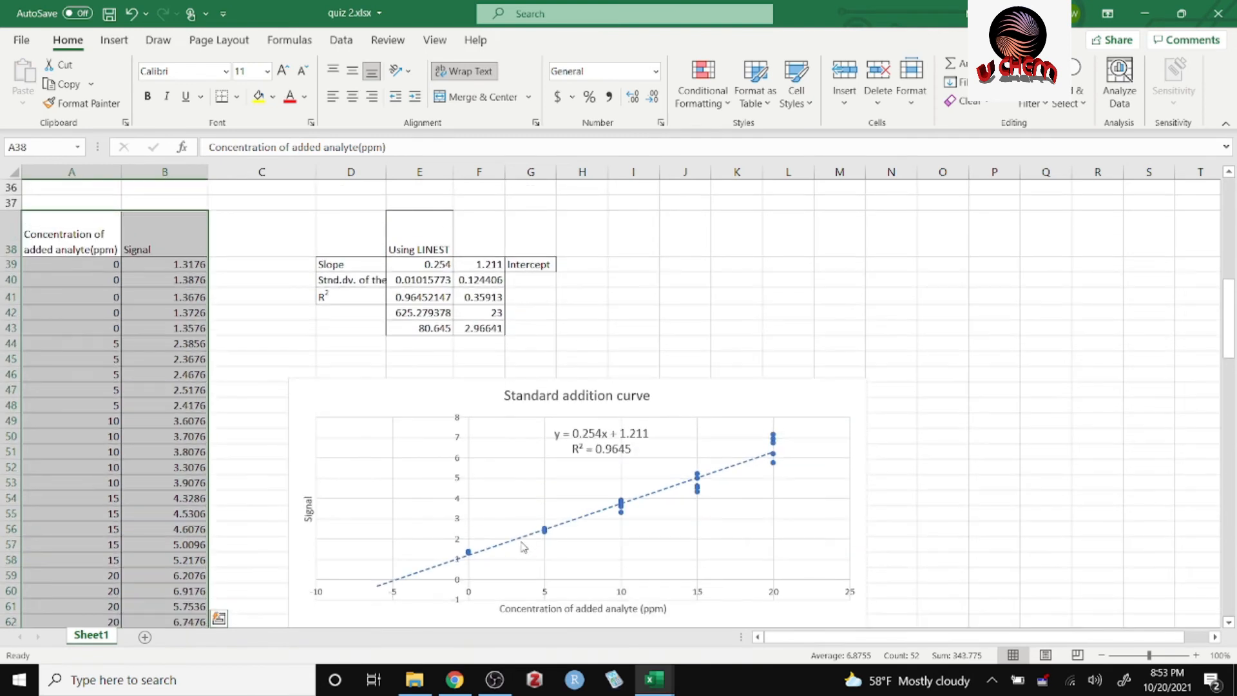
left_click(655, 361)
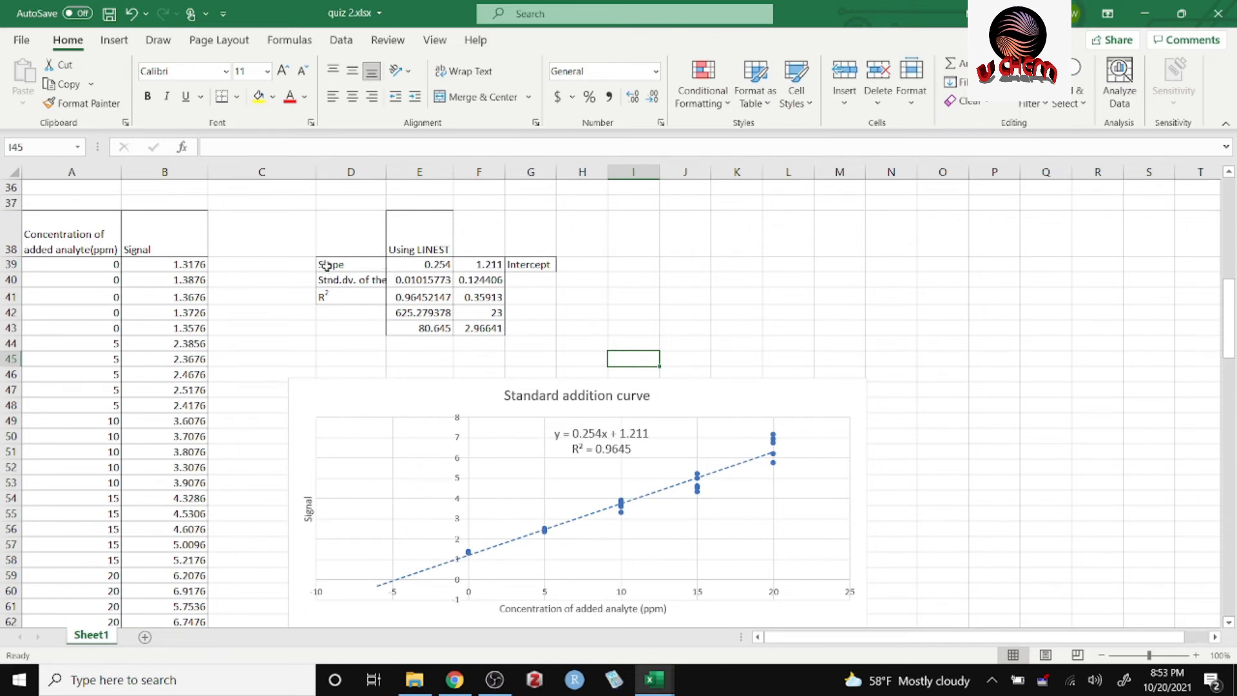
left_click(419, 268)
left_click(420, 279)
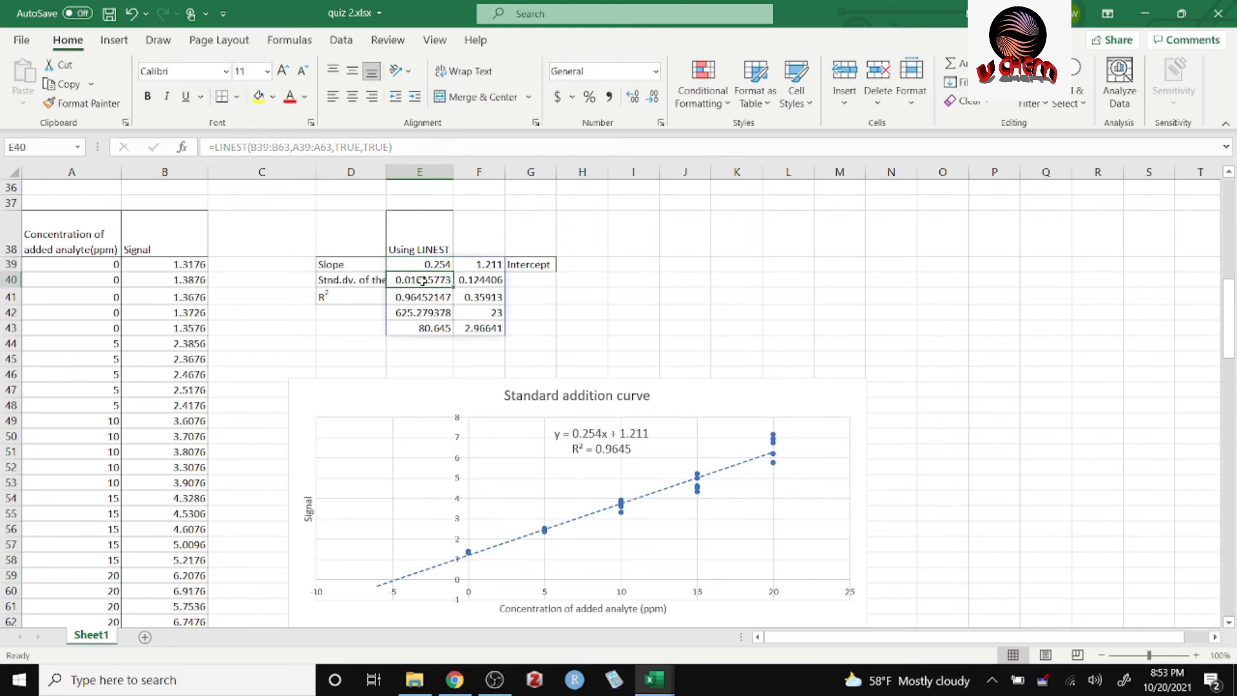
left_click(370, 281)
left_click(437, 281)
left_click(440, 300)
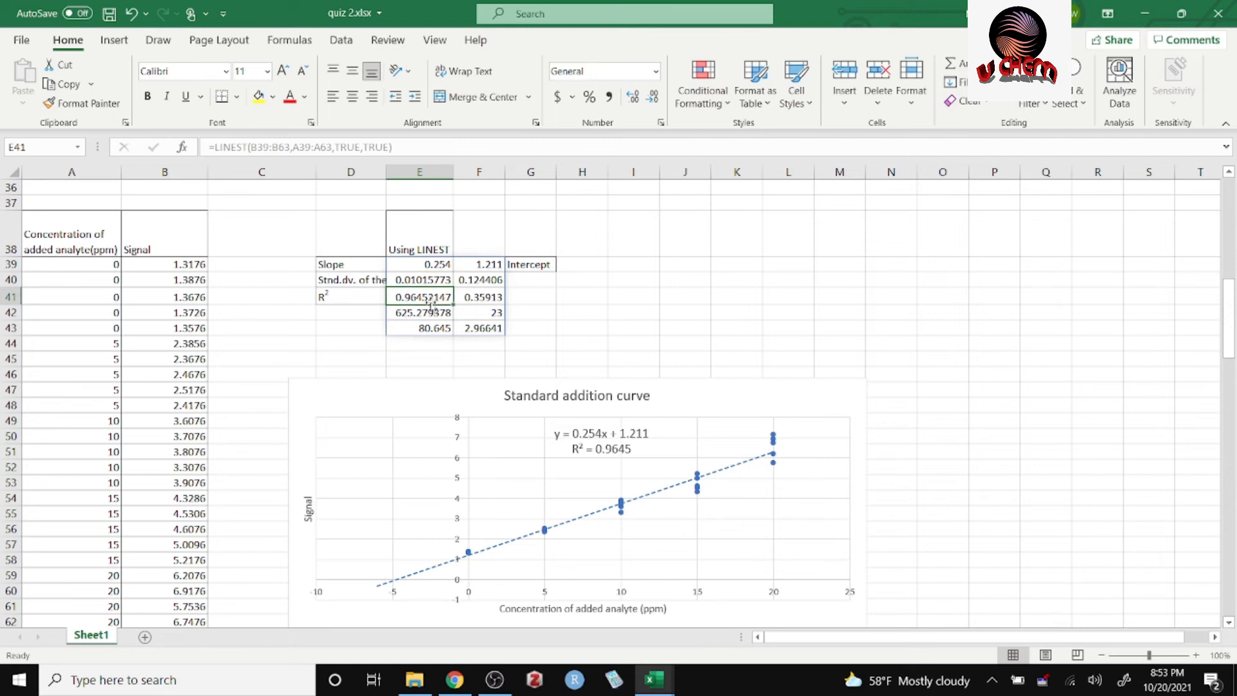
left_click(495, 265)
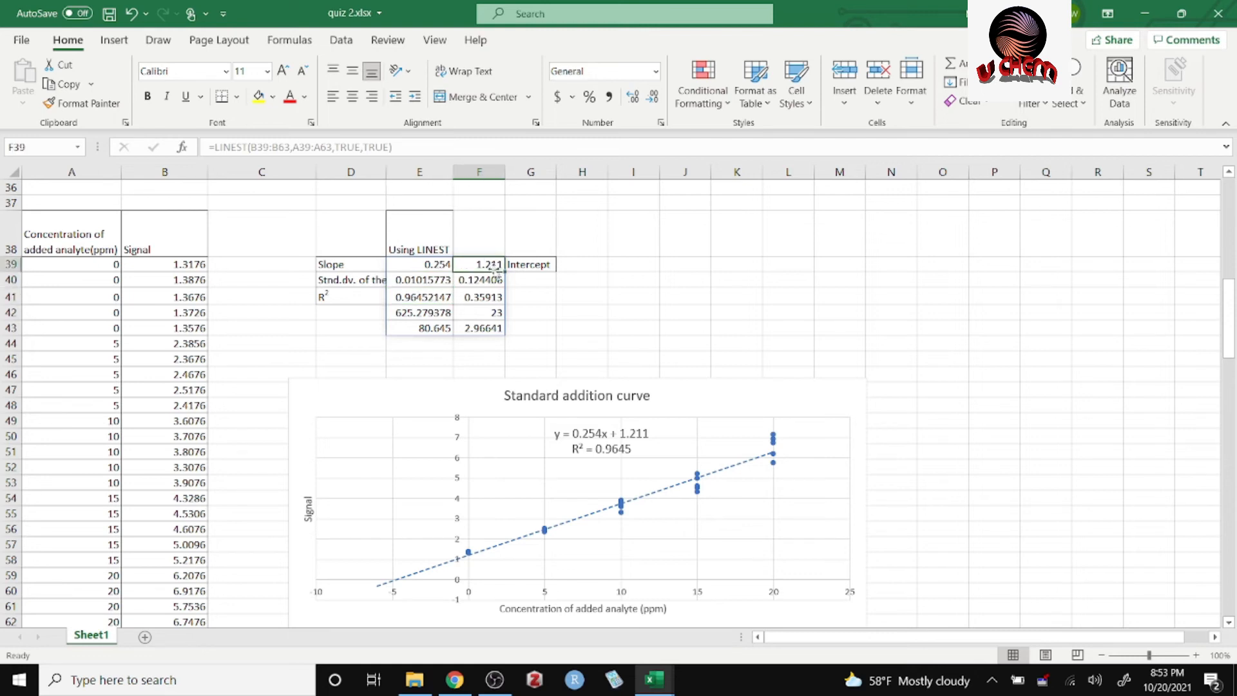
- Write the label "Unknown concentration of the analyte =" in cell J40, beside the LINEST results
left_click(485, 280)
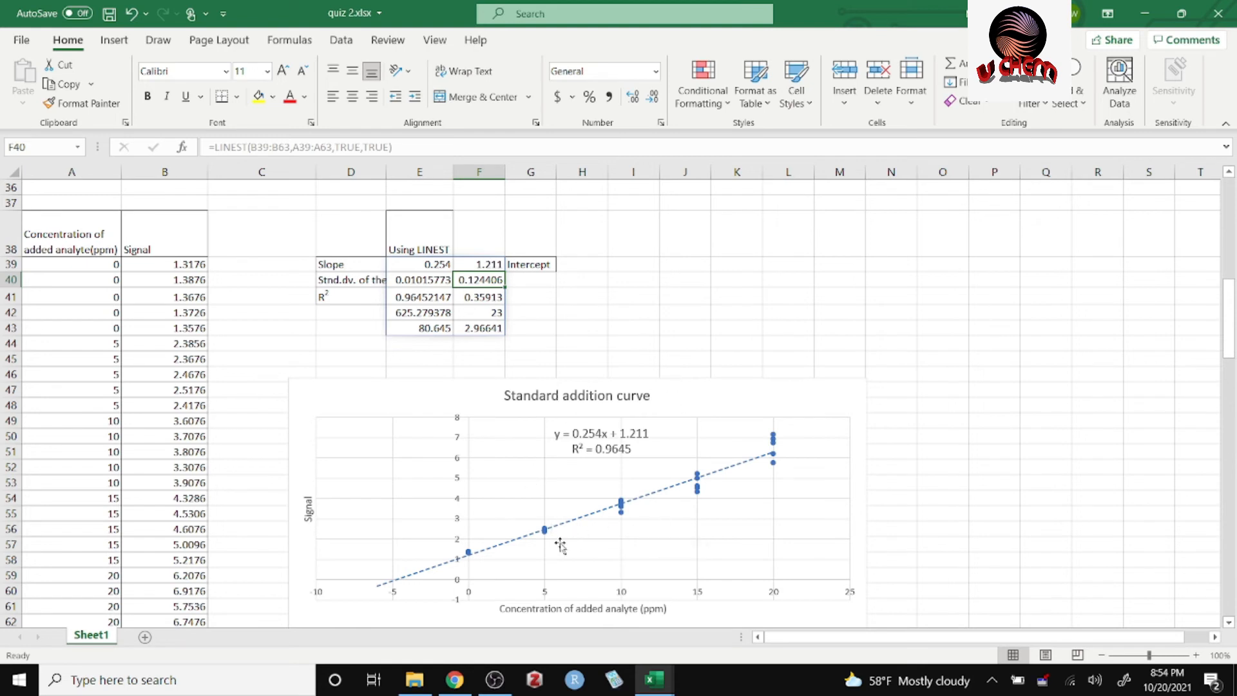
left_click(700, 281)
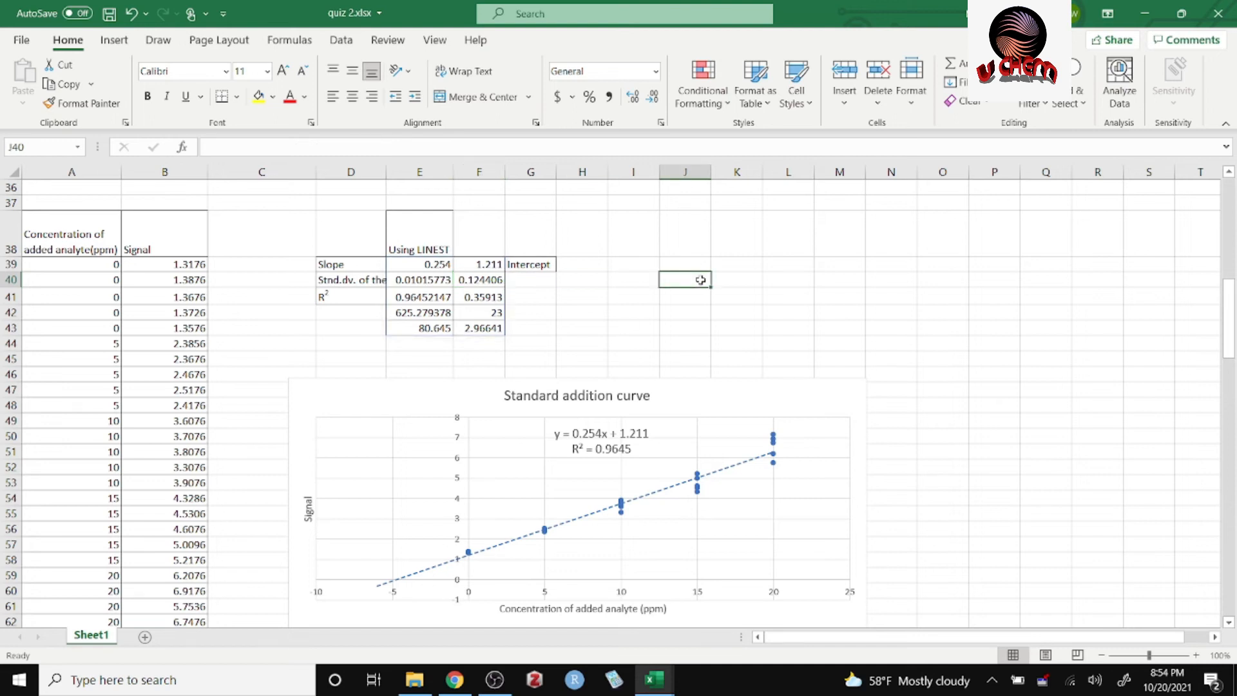
type("U")
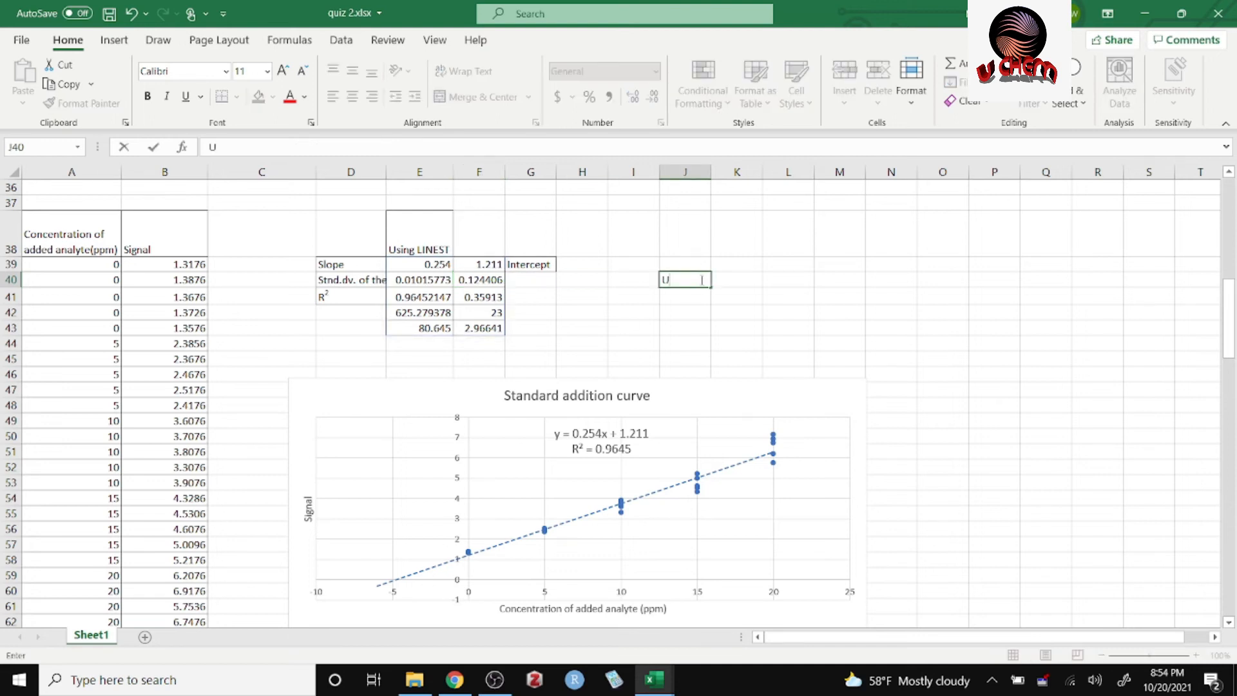
type("nknown concentration of")
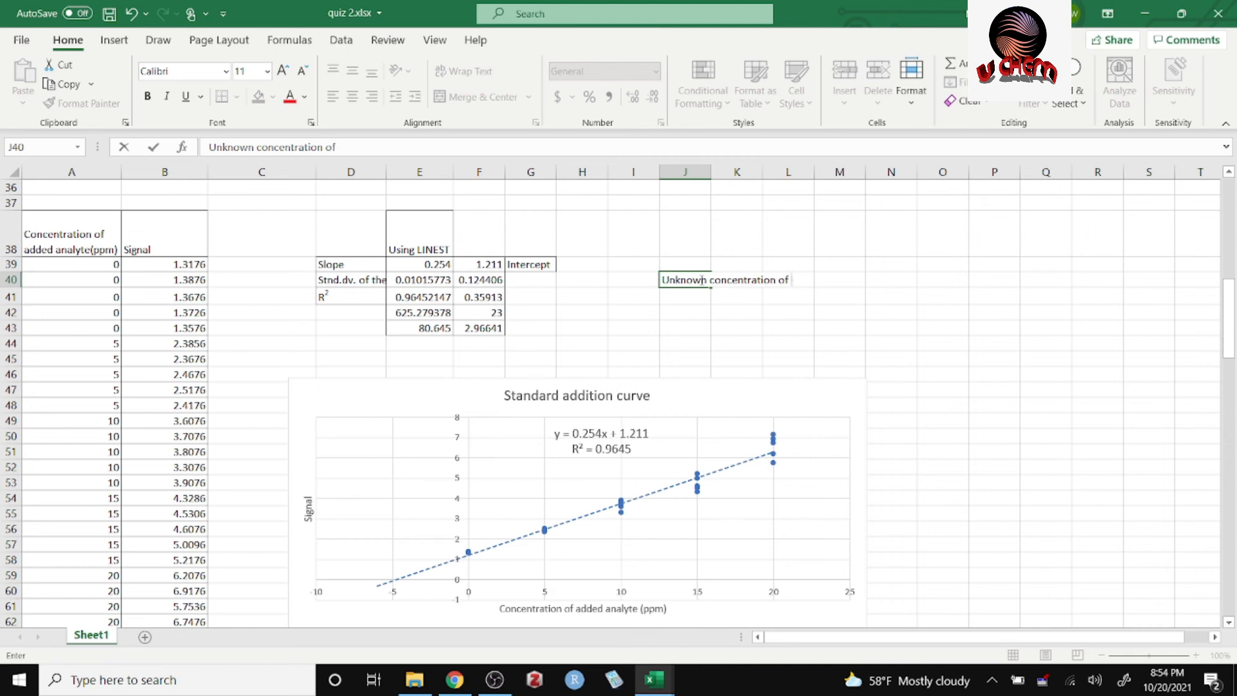
type("the analyte =")
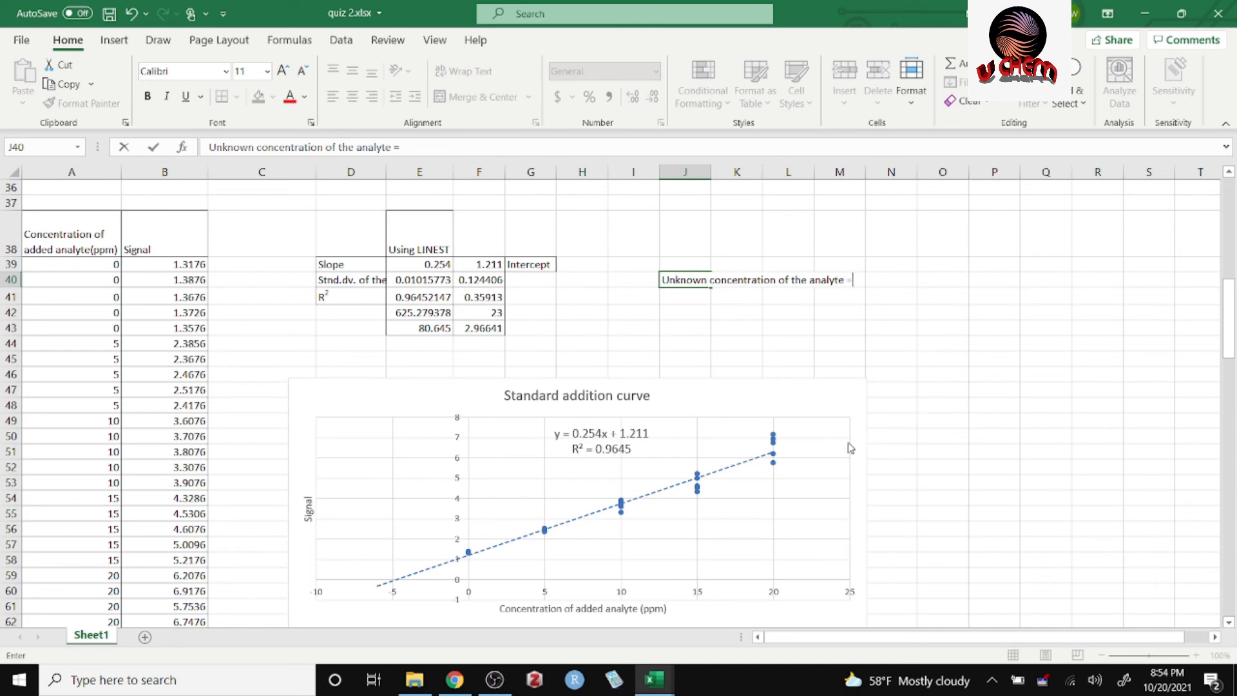
- Enter the expression "Intercept/slope" as text in cell N40, beside the unknown concentration label
scroll(621, 492, "down", 4)
scroll(622, 492, "down", 3)
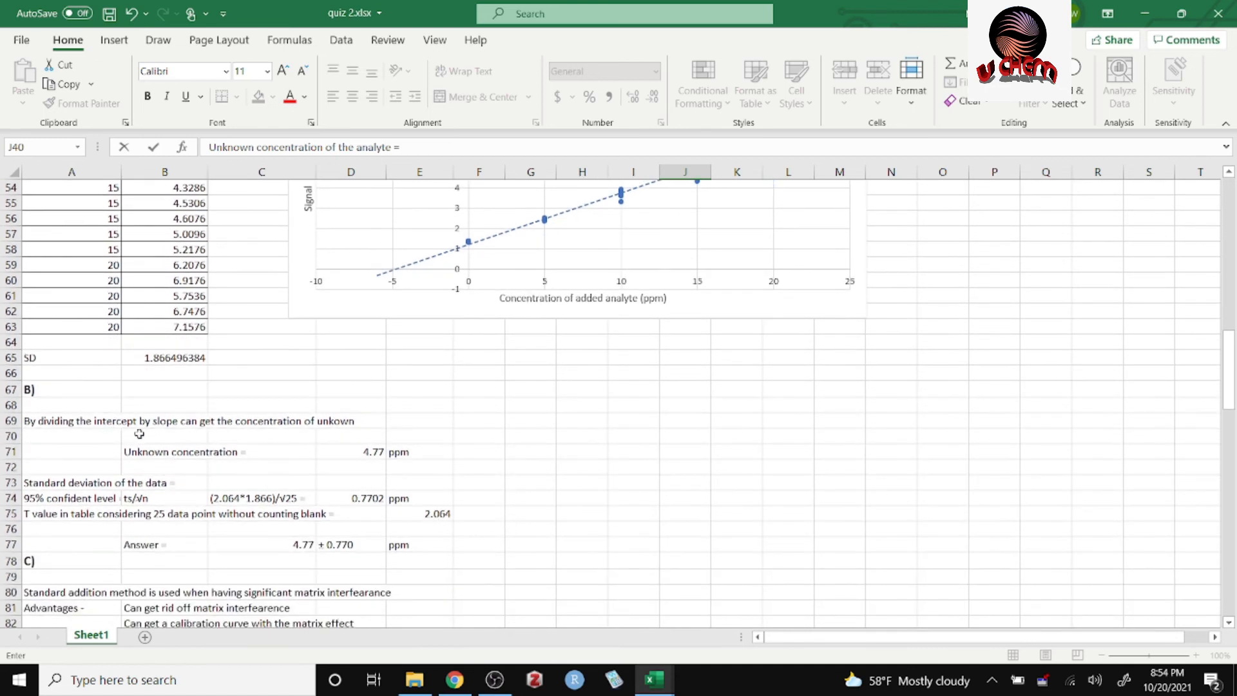
scroll(182, 441, "up", 1)
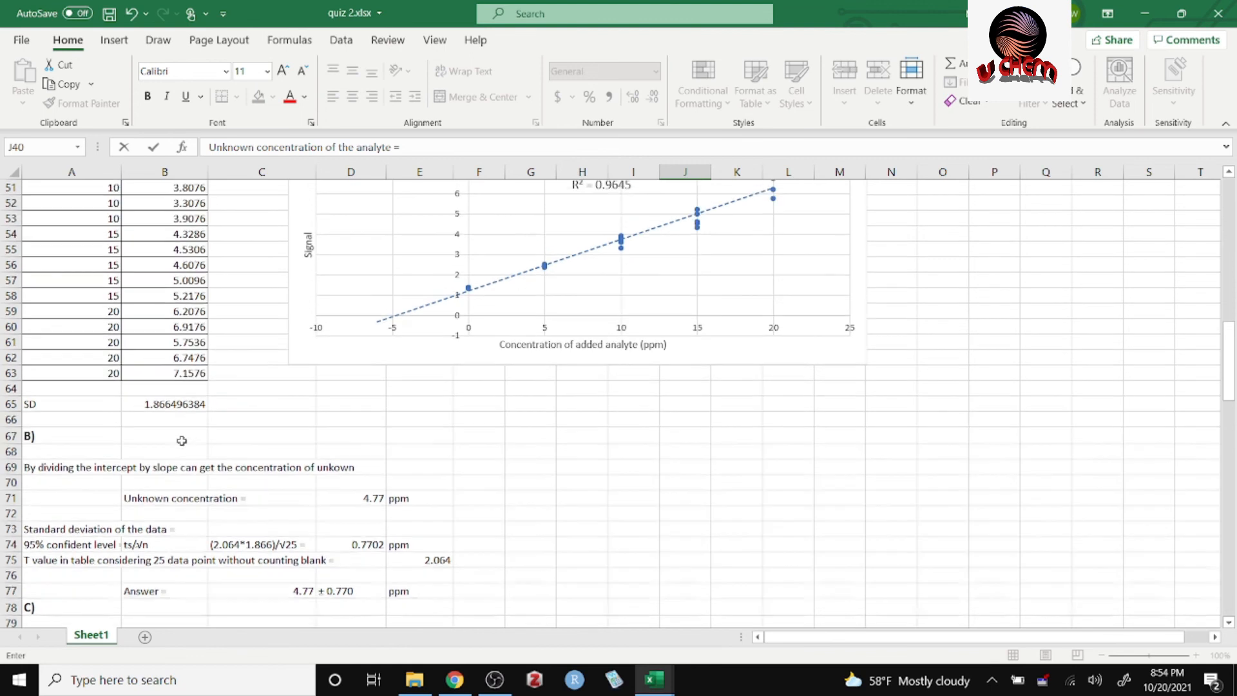
scroll(340, 437, "up", 1)
scroll(373, 475, "down", 1)
scroll(746, 378, "up", 7)
left_click(885, 325)
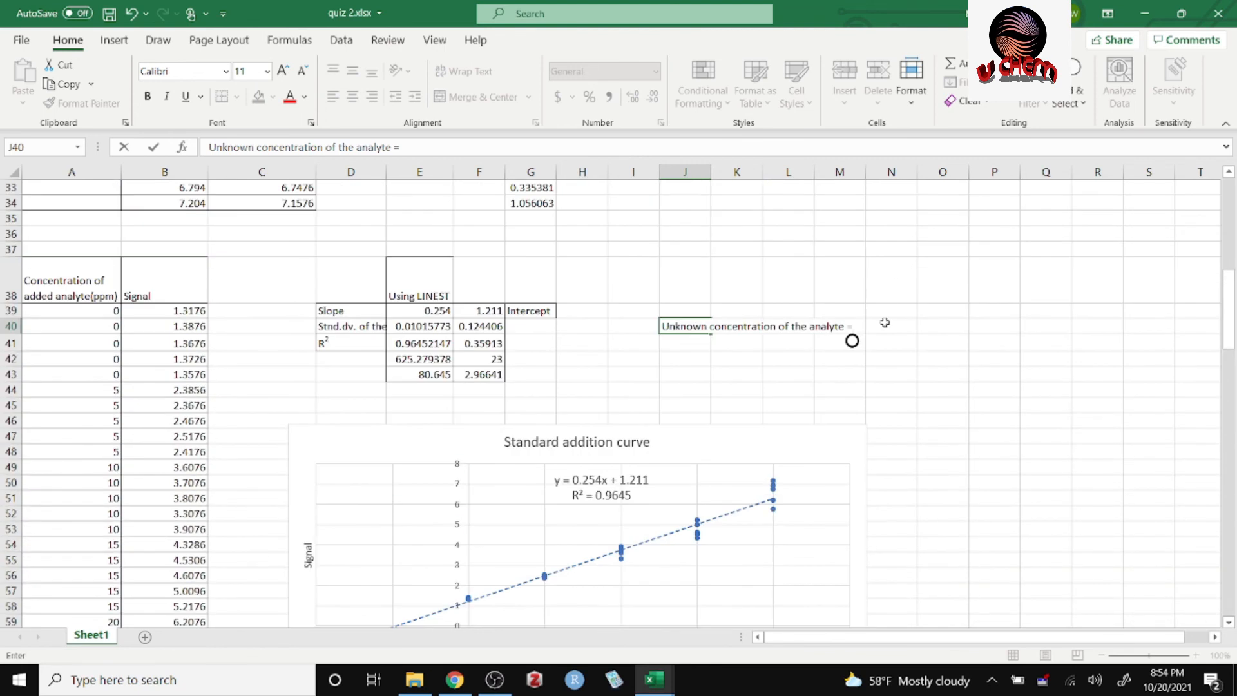
type("lope")
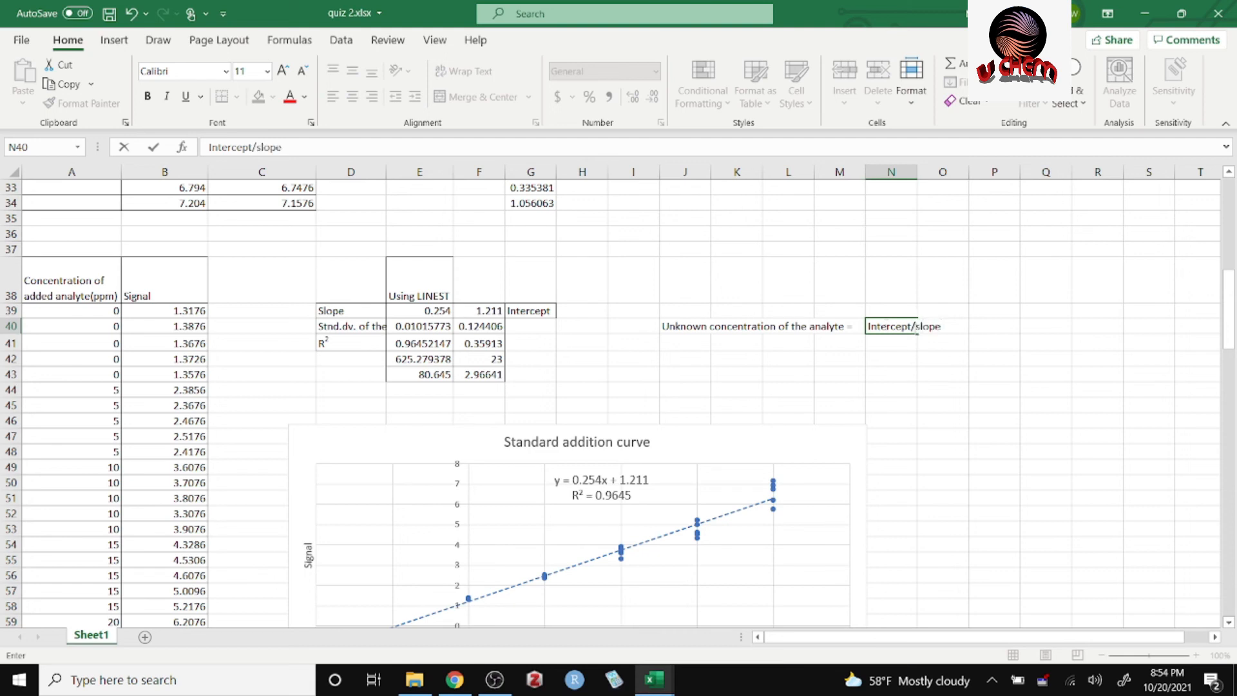
left_click(1003, 372)
scroll(854, 365, "down", 2)
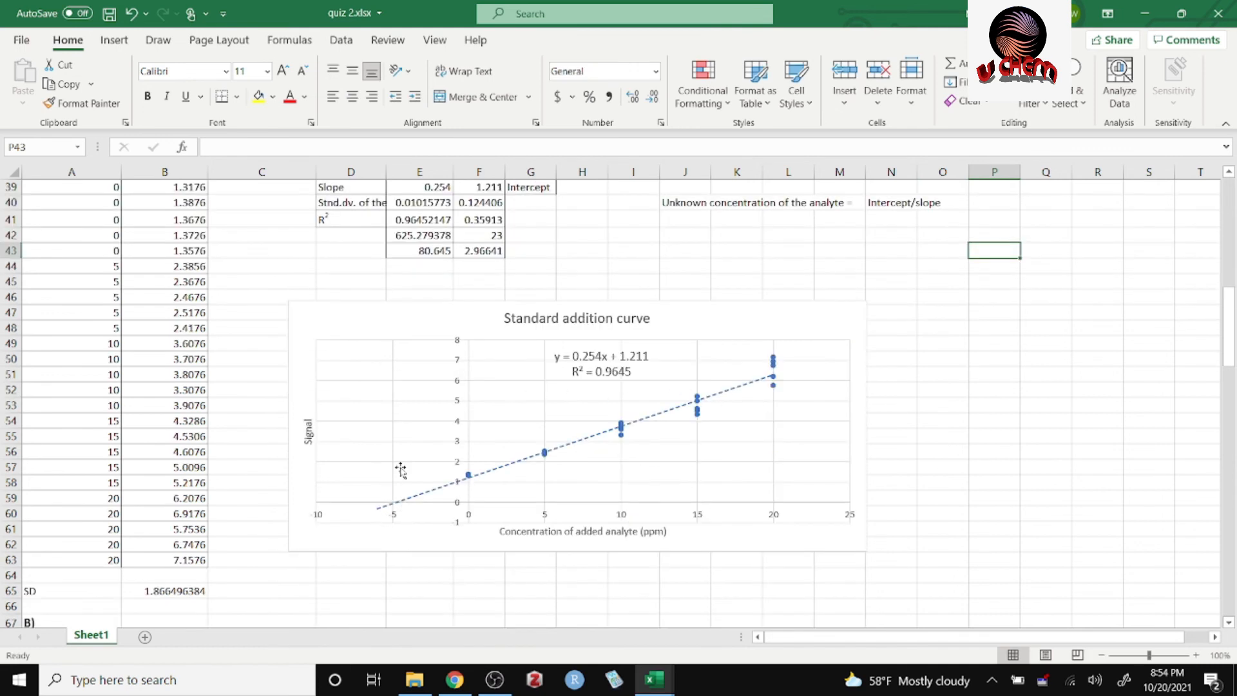
scroll(584, 360, "up", 1)
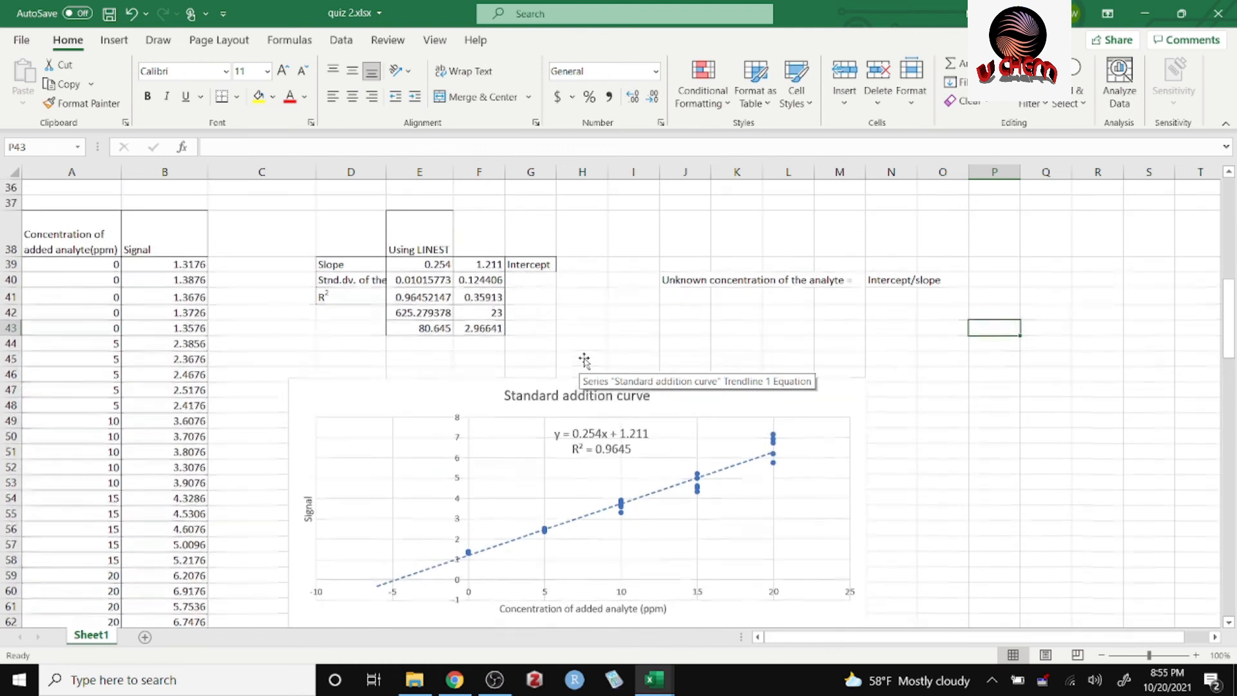
scroll(584, 360, "up", 2)
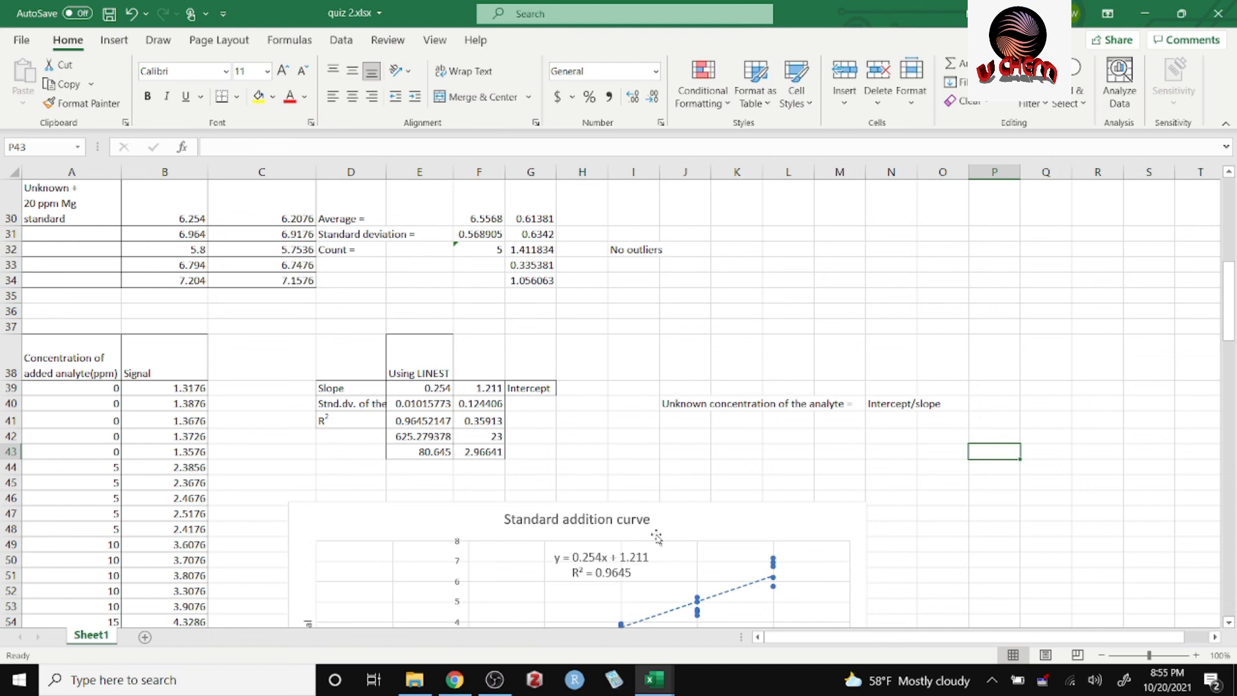
scroll(598, 483, "down", 3)
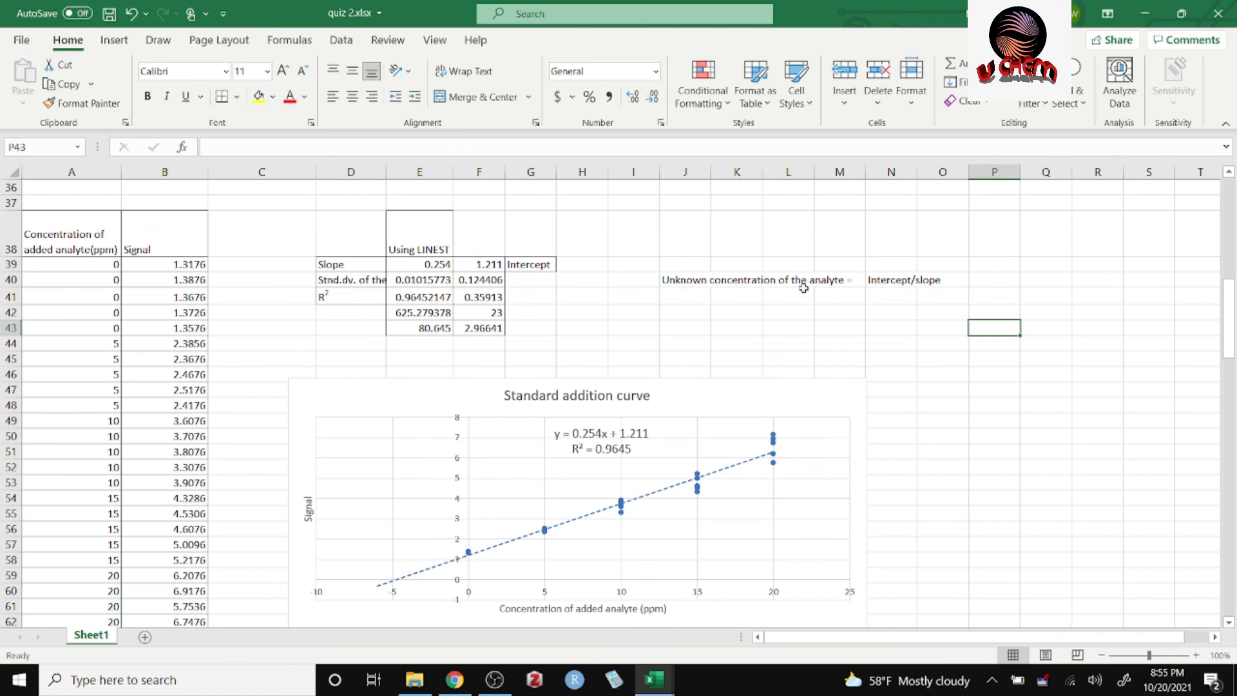
scroll(561, 437, "down", 1)
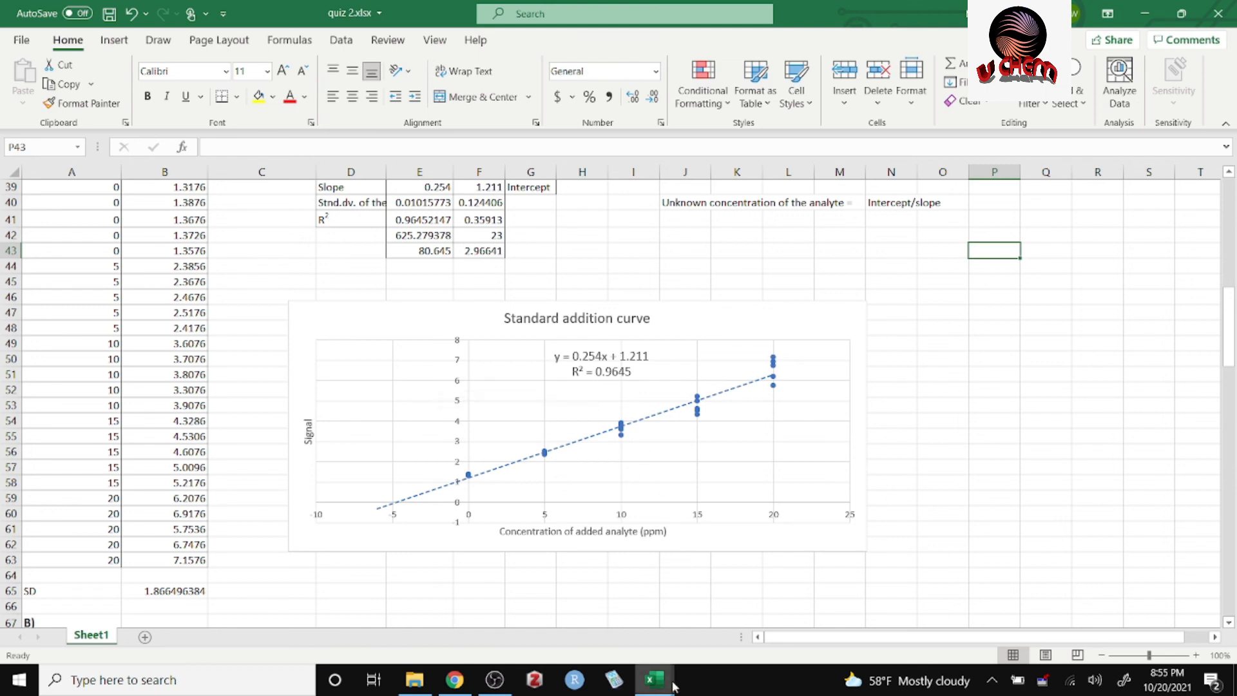
mouse_move(495, 679)
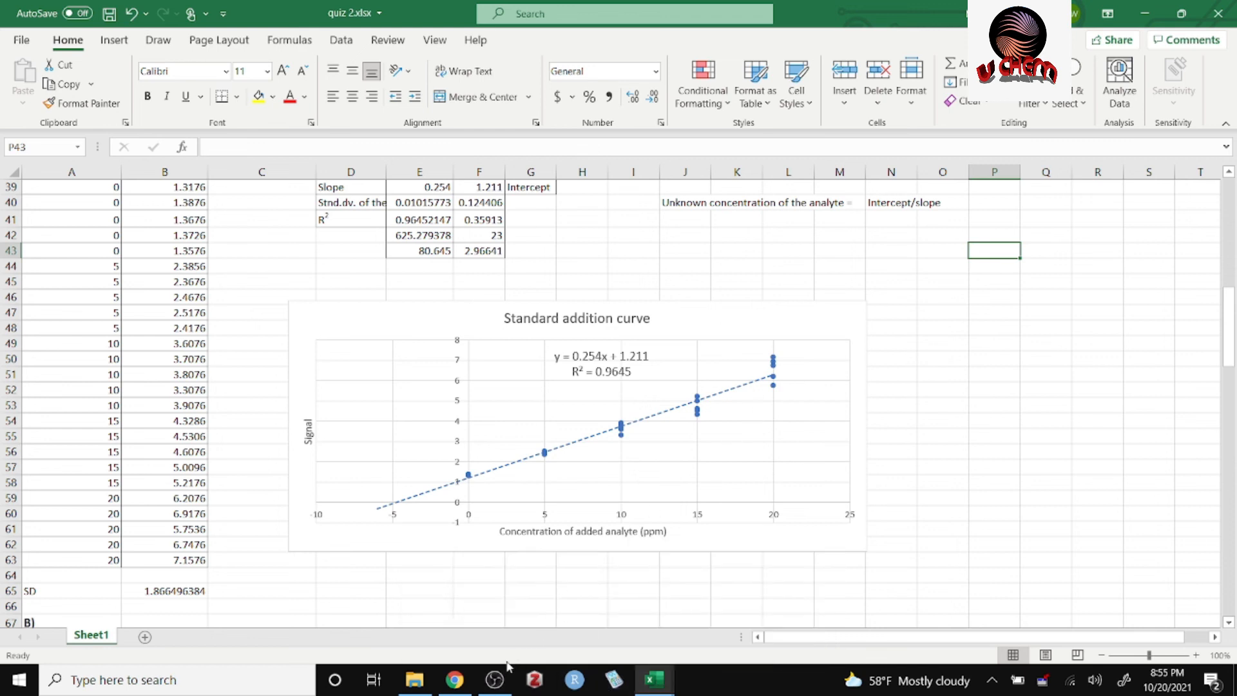